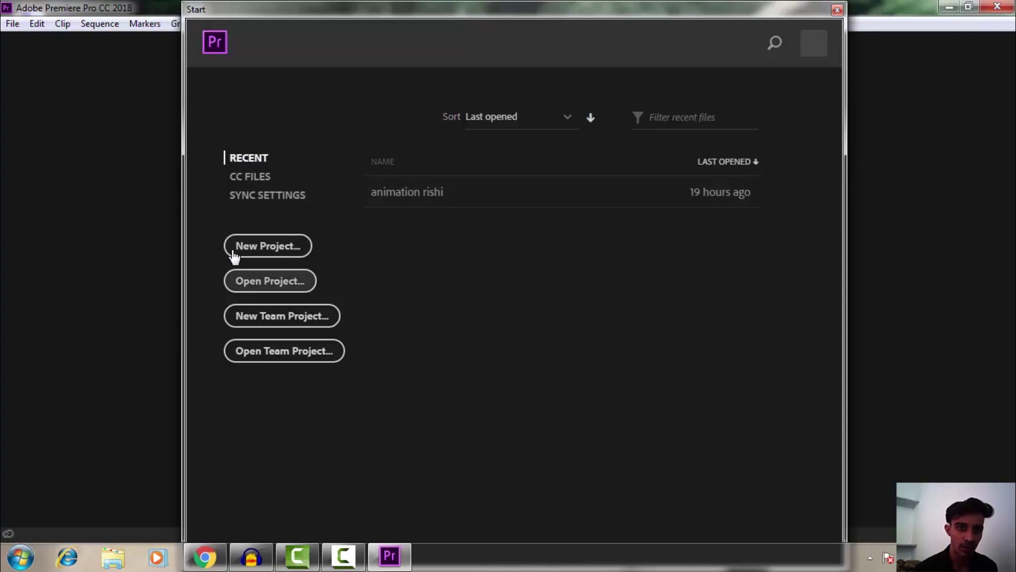
Step: Start a new project, enter its name, review Scratch Disks and Ingest Settings, and browse for a location
left_click(283, 249)
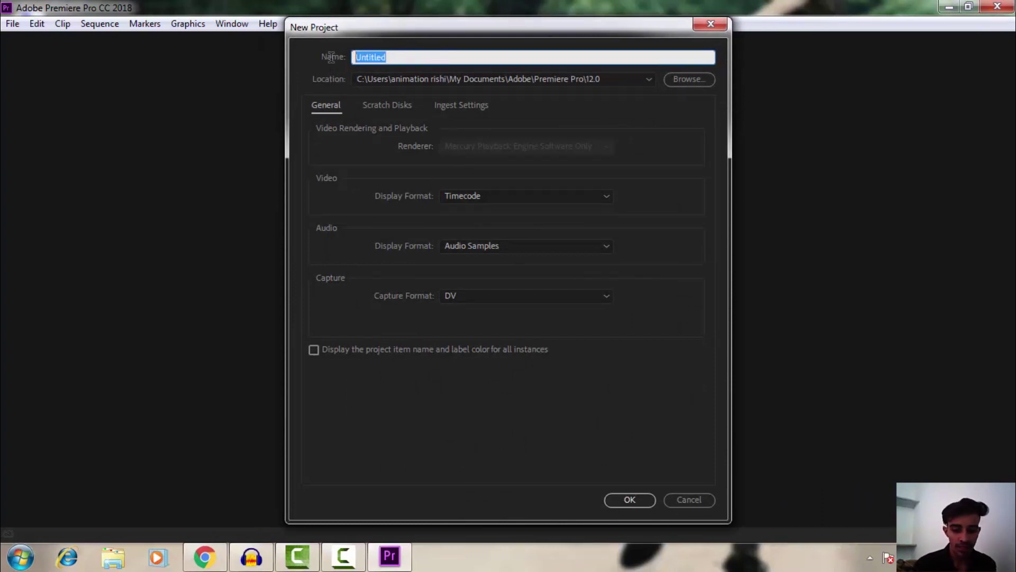
type("rishi")
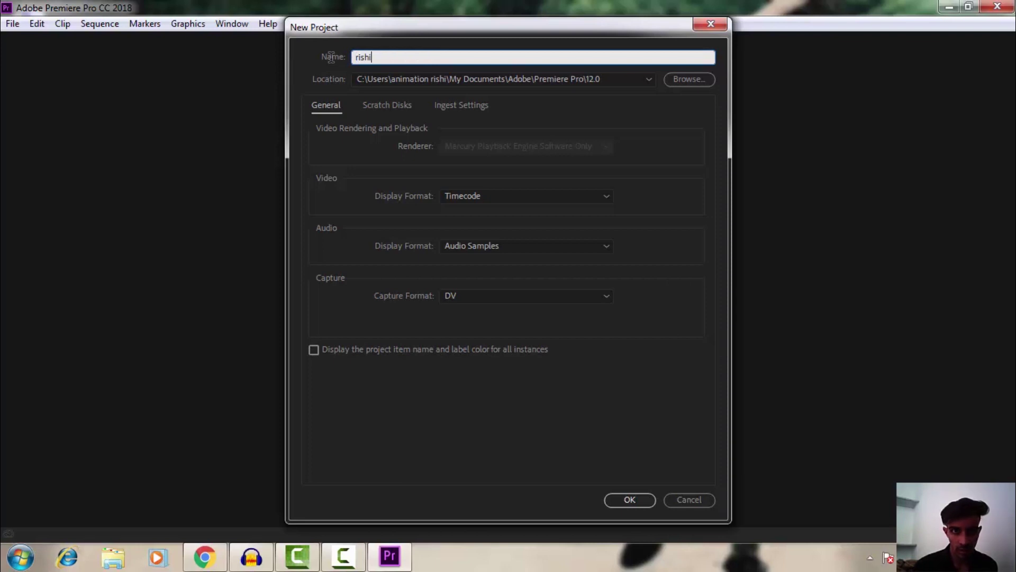
type(" chanda")
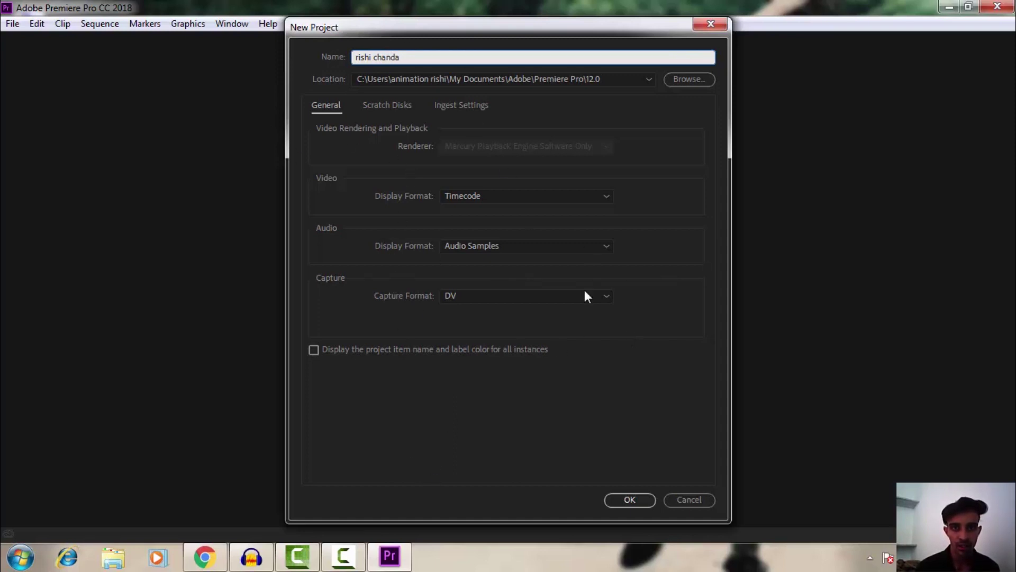
left_click(378, 109)
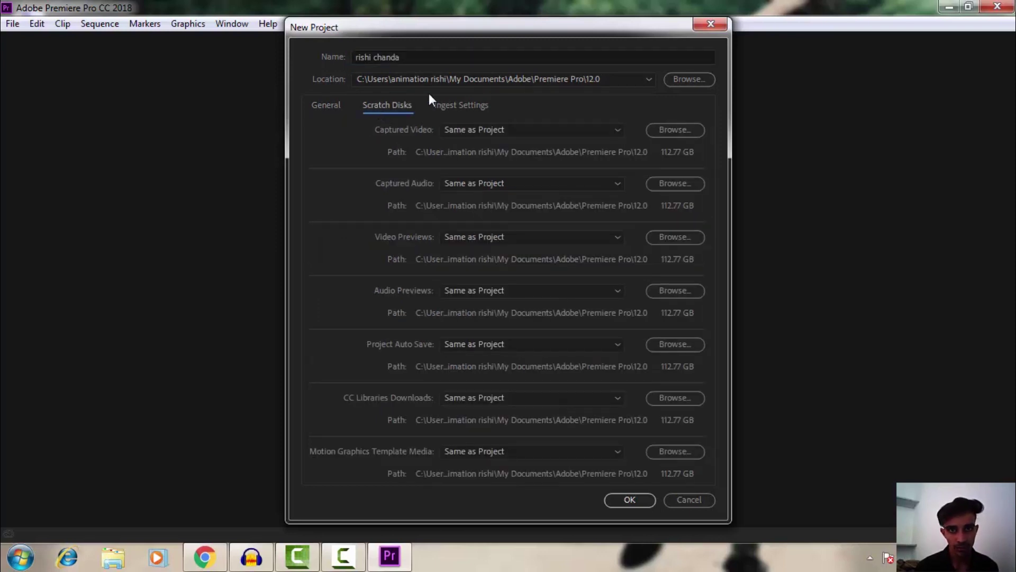
left_click(445, 111)
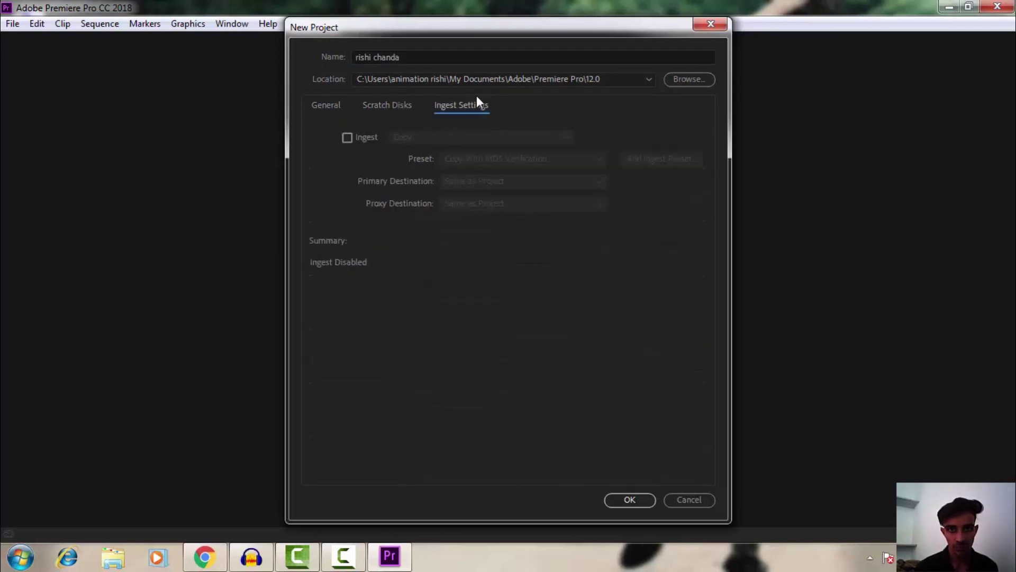
left_click(345, 112)
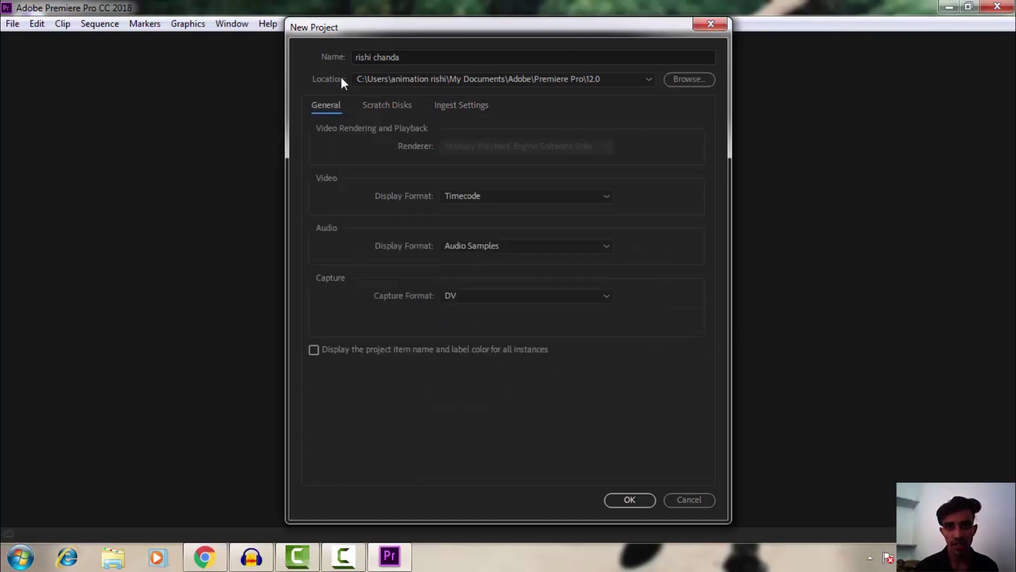
left_click(688, 79)
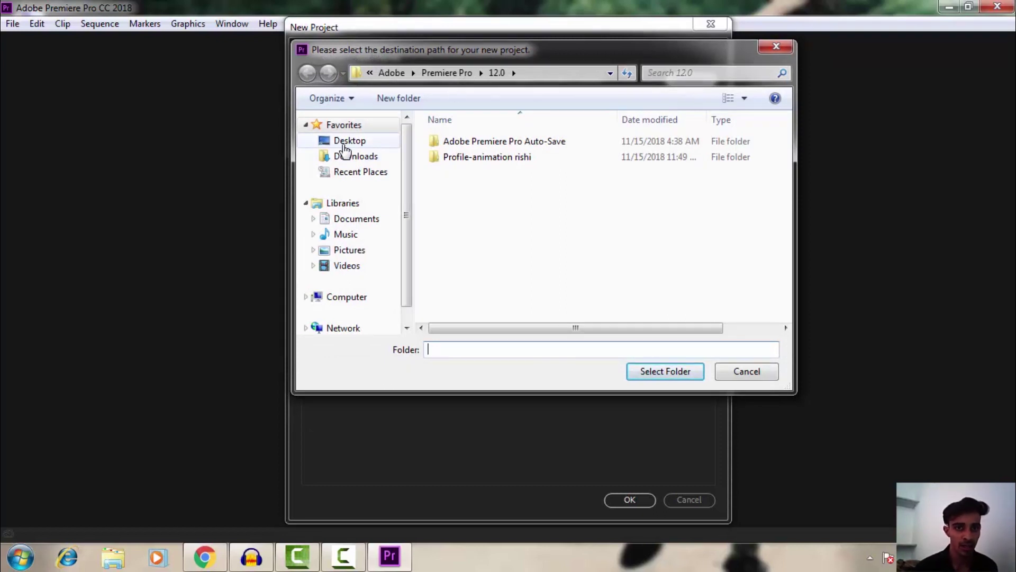
Step: Set the project location to the Desktop and create the project
left_click(343, 145)
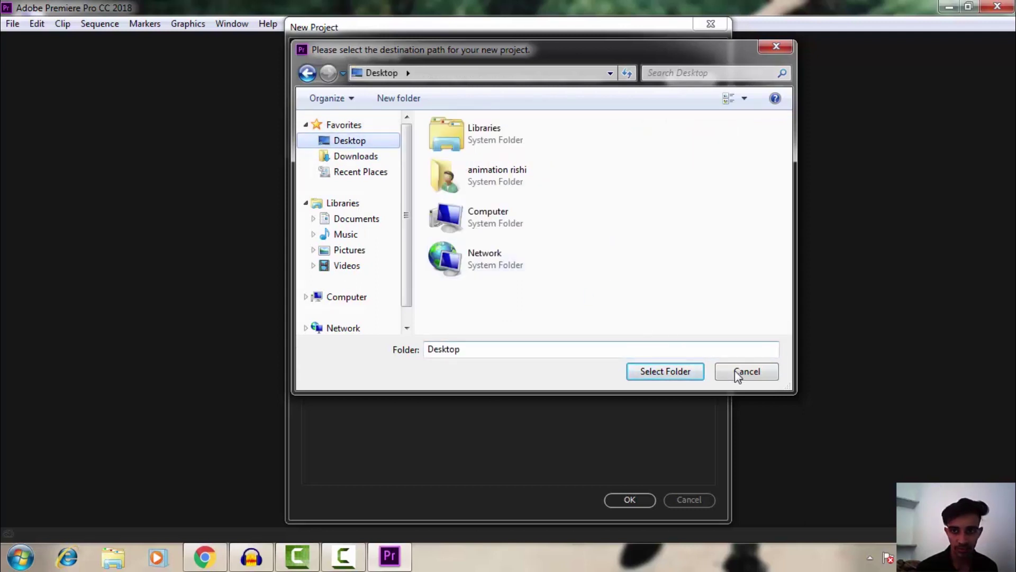
left_click(660, 370)
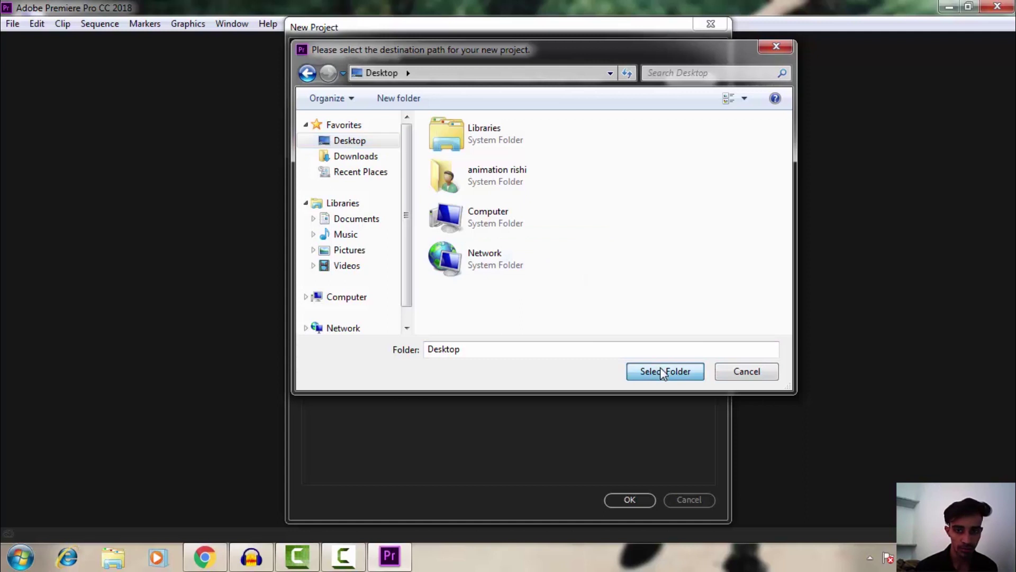
left_click(632, 502)
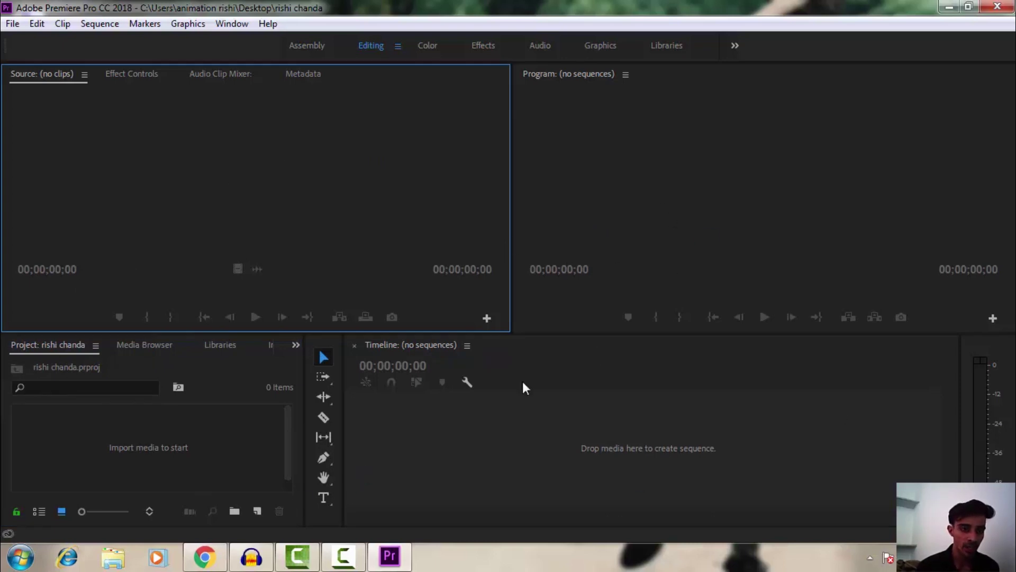
left_click(100, 438)
left_click_drag(64, 419, 132, 455)
left_click_drag(64, 420, 233, 466)
mouse_move(65, 420)
left_mouse_down()
mouse_move(112, 484)
mouse_move(224, 492)
left_mouse_up()
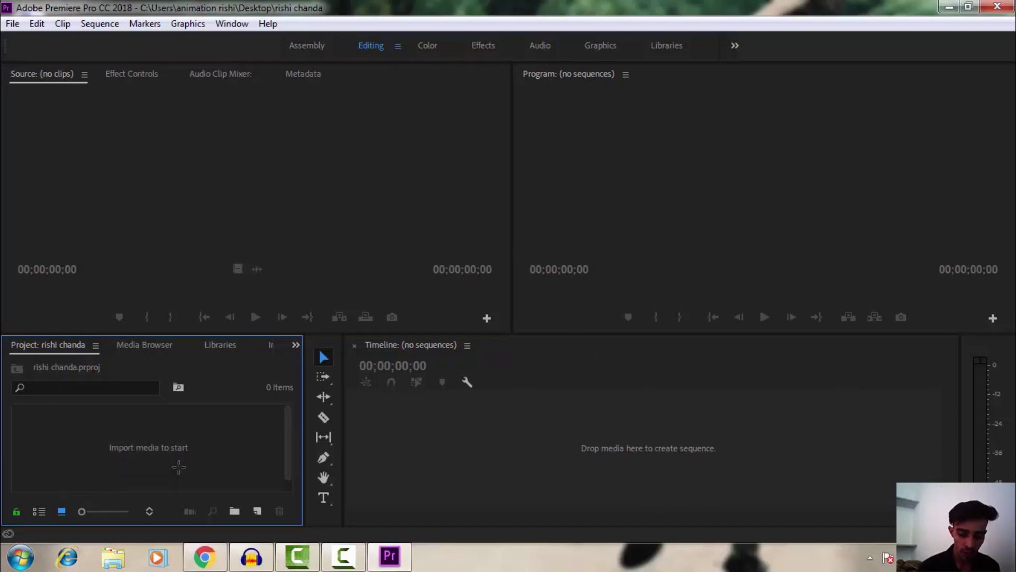
mouse_move(175, 466)
left_mouse_down()
mouse_move(85, 422)
mouse_move(213, 459)
left_mouse_up()
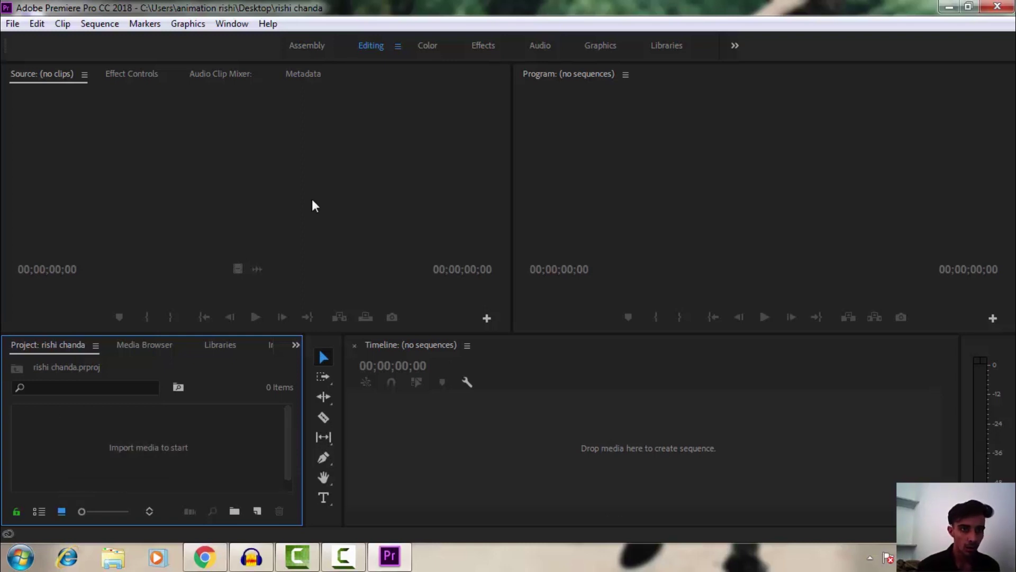
left_click(147, 147)
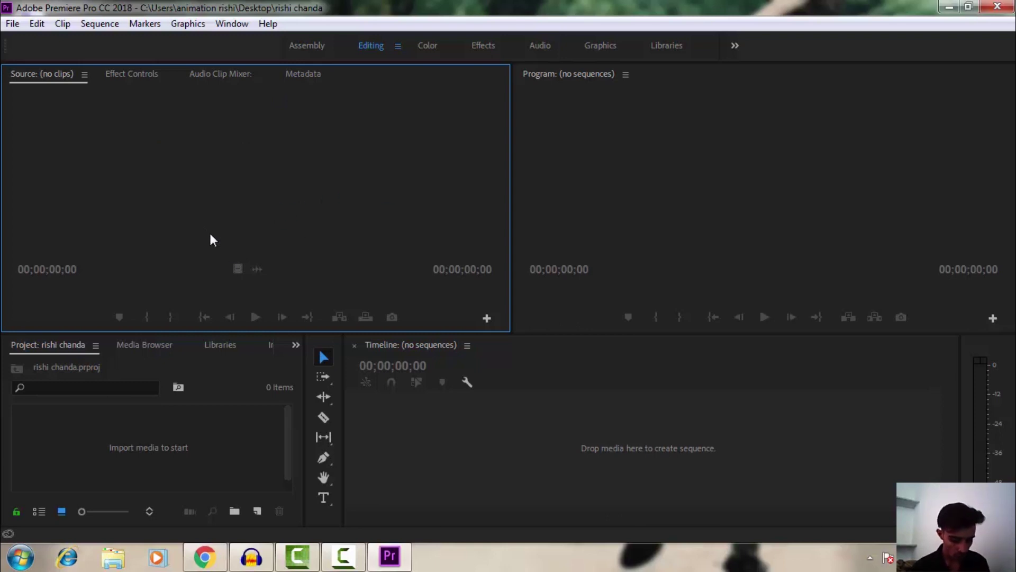
left_click(149, 76)
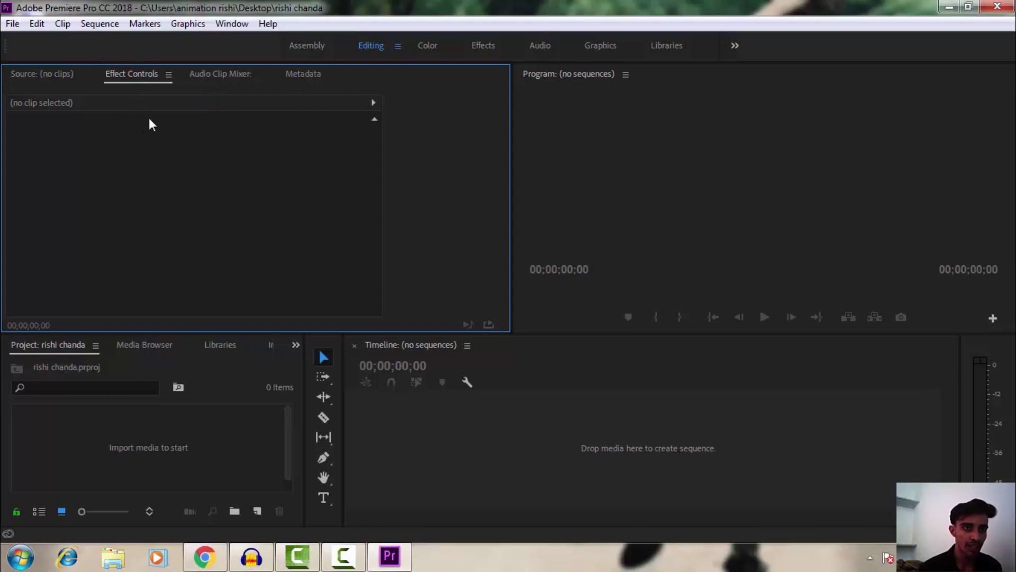
left_click(90, 77)
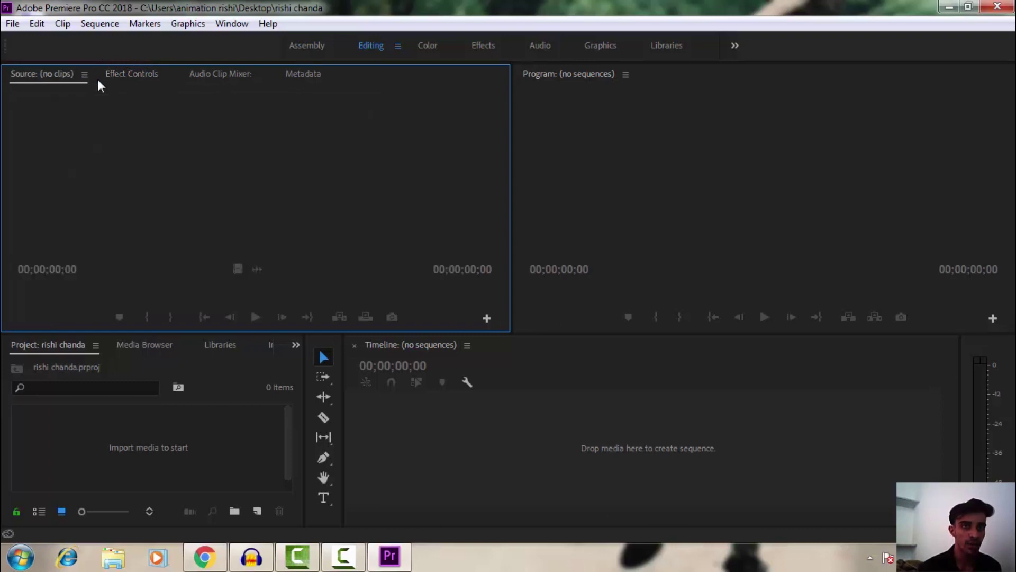
left_click(151, 74)
left_click(212, 76)
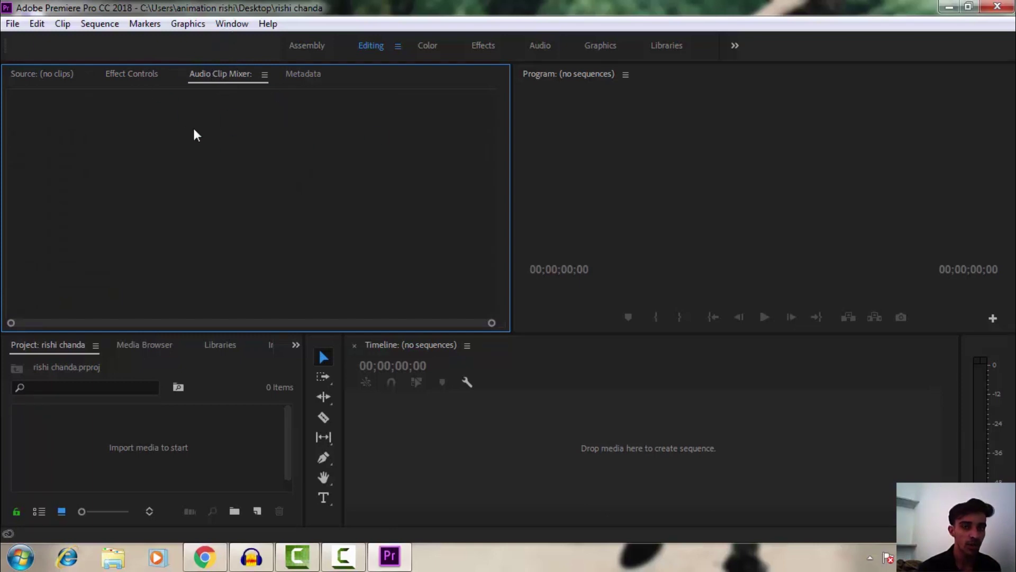
left_click(34, 80)
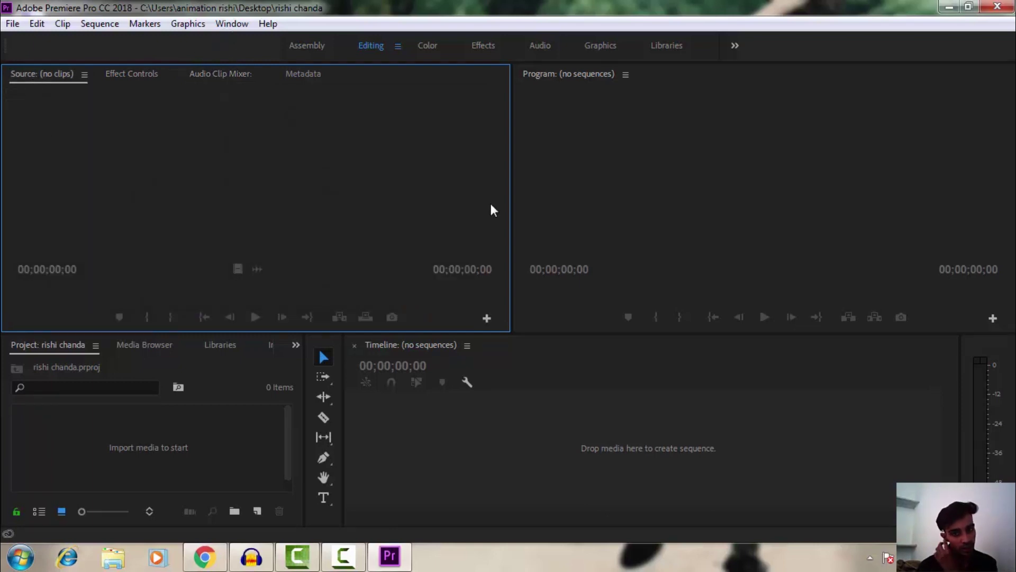
left_click(519, 453)
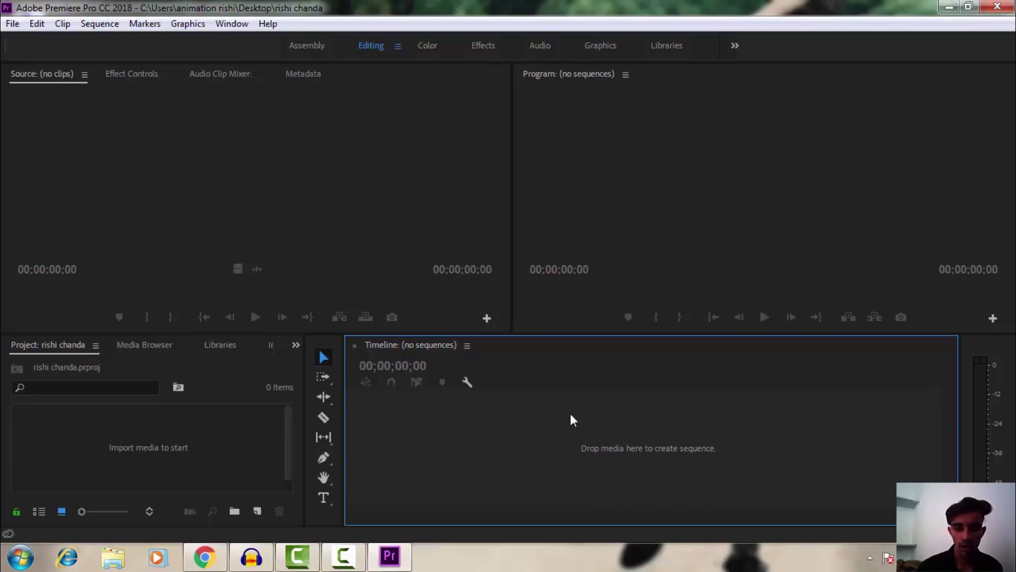
left_click(686, 125)
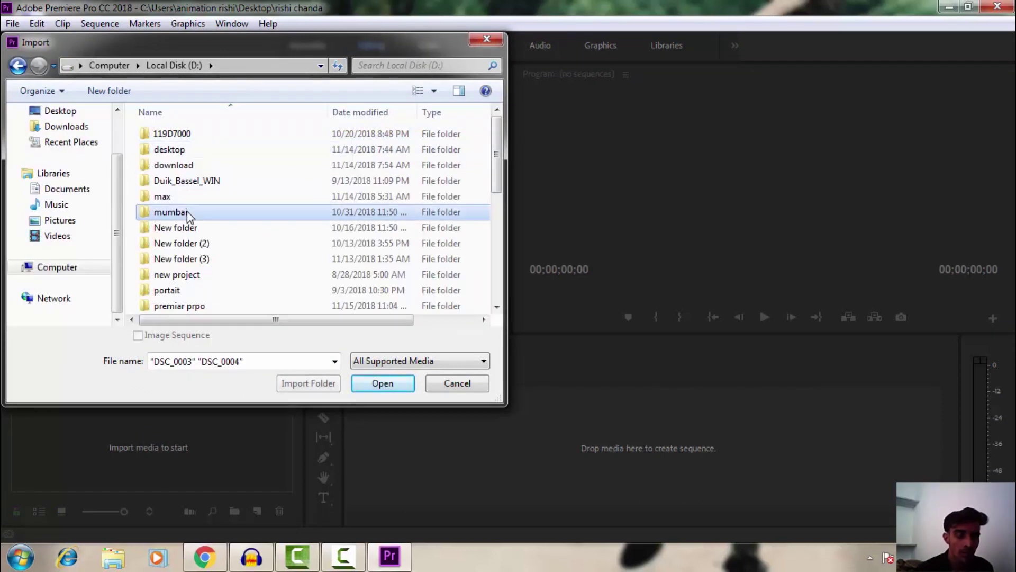
Step: Import DSC_2852-1 and DSC_2861 from D:\mumbai\video (1) into the project
double_click(188, 211)
double_click(167, 157)
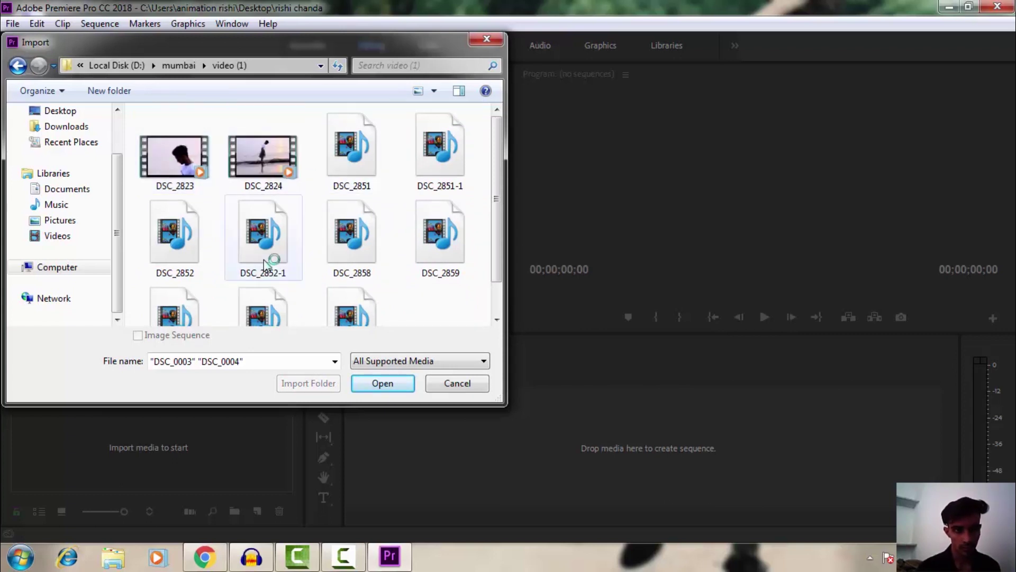
scroll(502, 183, "down", 2)
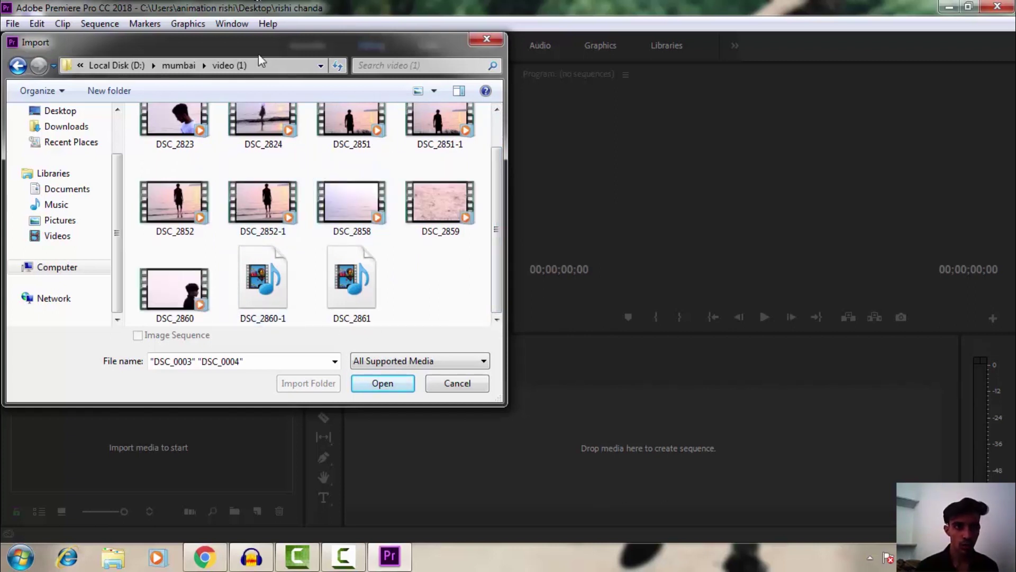
left_click(284, 194)
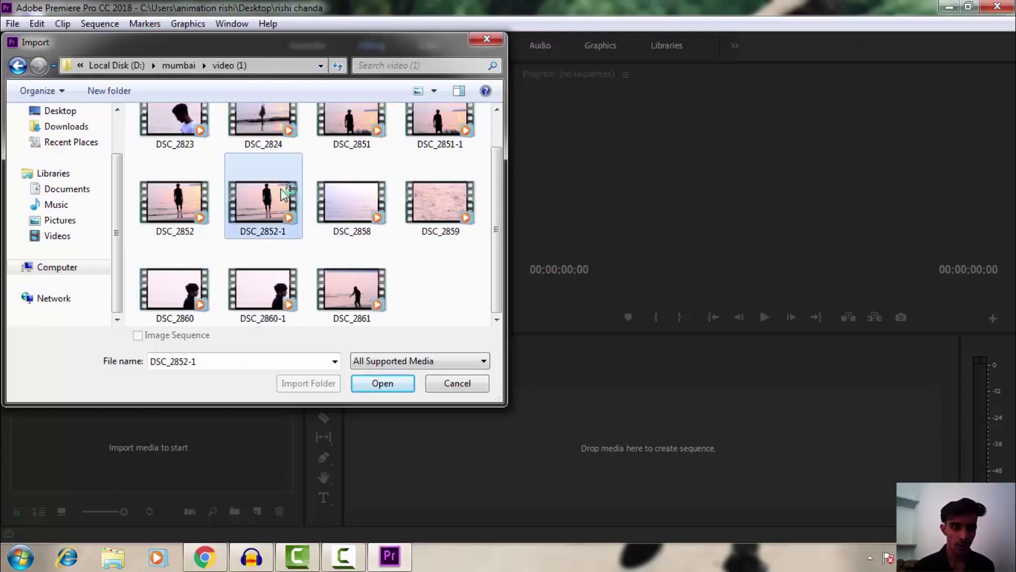
left_click(364, 278, "ctrl")
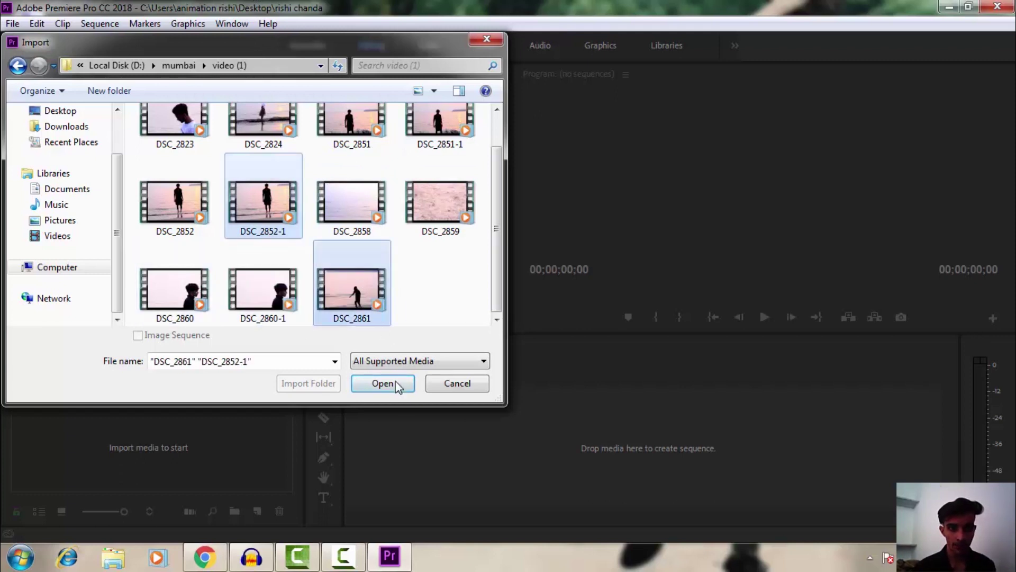
left_click(382, 383)
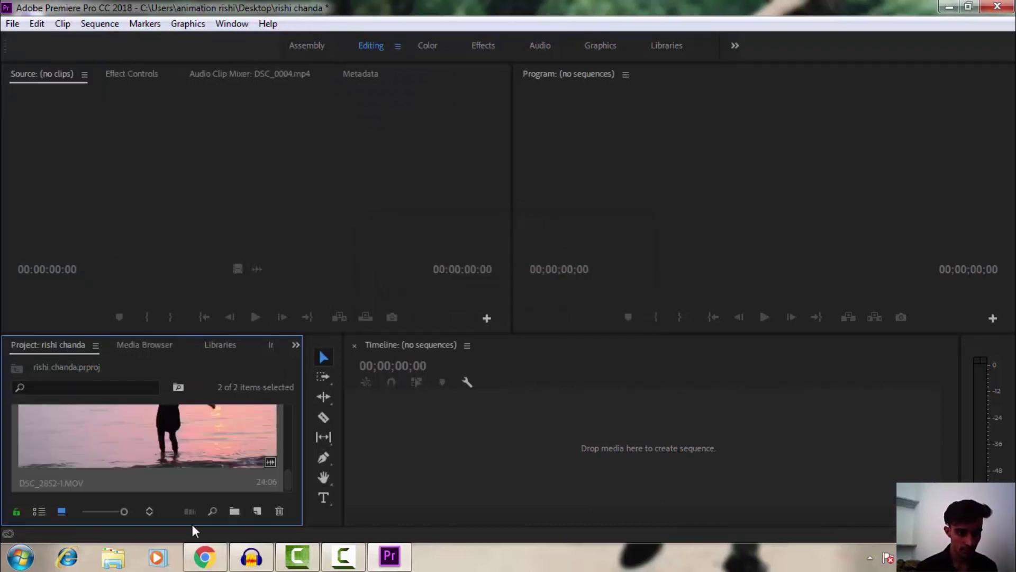
Step: Show the bin as a list and load DSC_2861.MOV into the Source Monitor
left_click(40, 511)
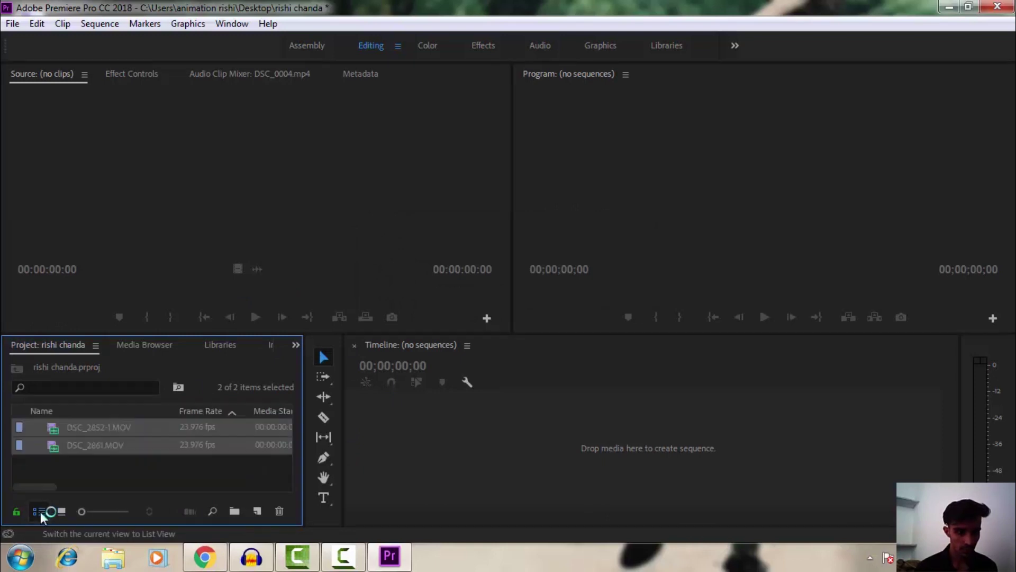
left_click(98, 467)
left_click(114, 445)
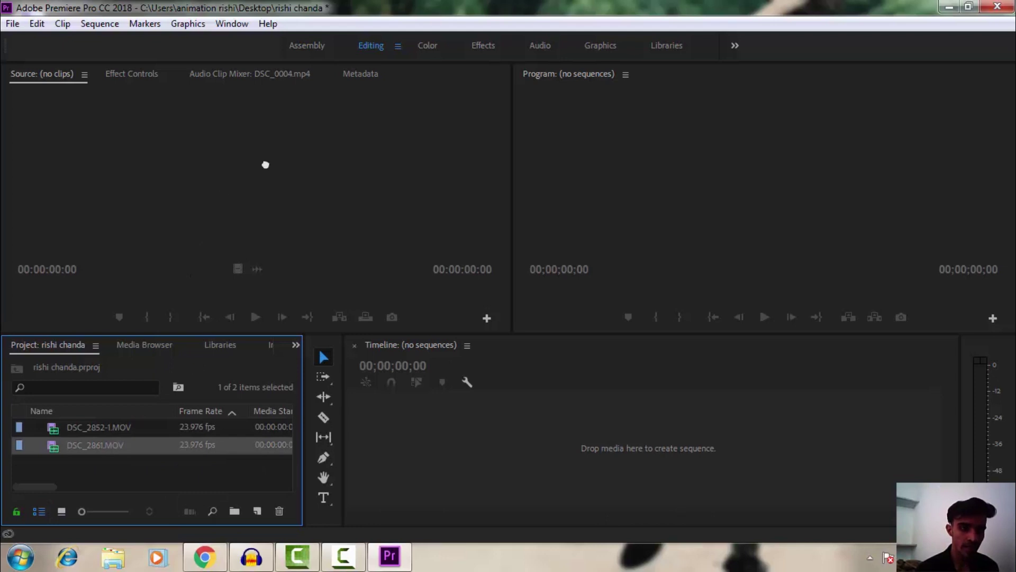
left_click_drag(265, 170, 266, 175)
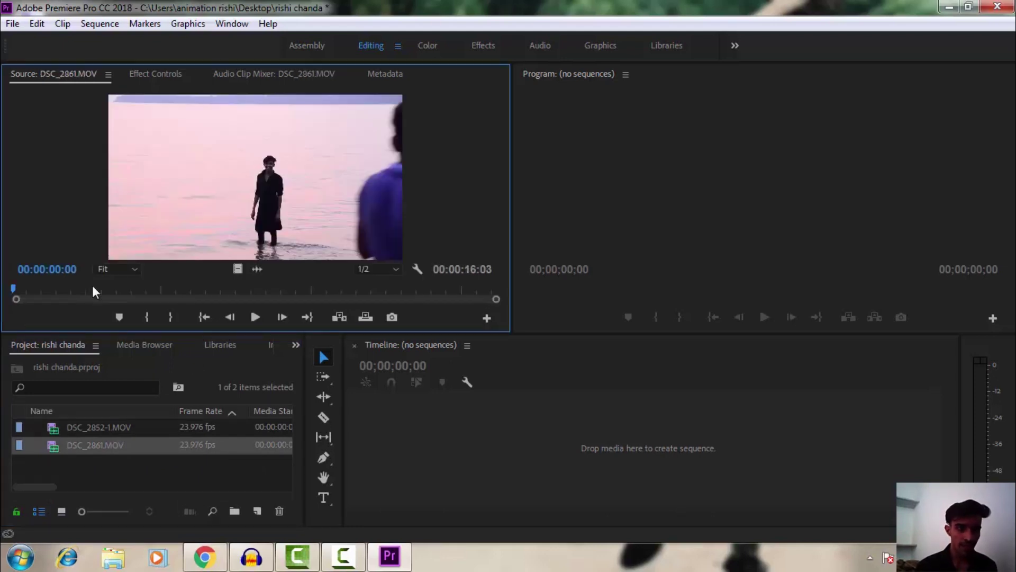
mouse_move(15, 289)
left_mouse_down()
mouse_move(188, 290)
mouse_move(152, 281)
left_mouse_up()
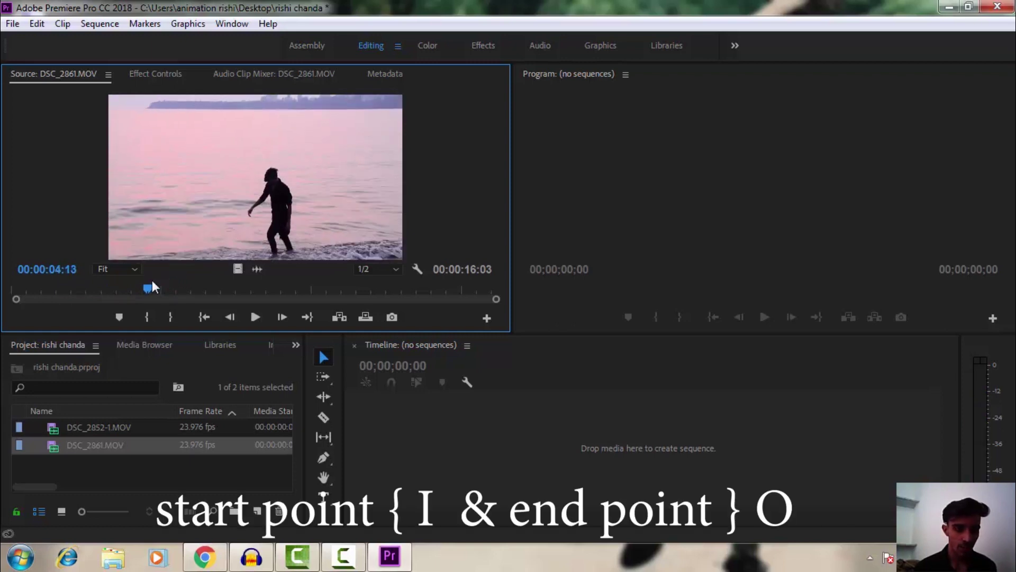
Step: Mark In and Out points trimming DSC_2861.MOV to 00:00:04:23 and carry it toward the Timeline
left_click(147, 317)
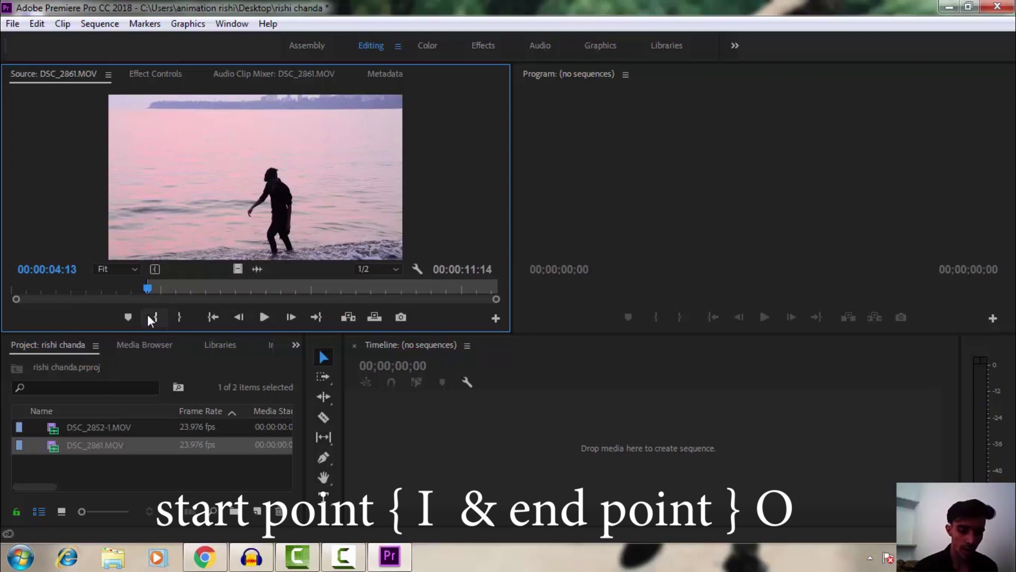
key("ctrl+z")
left_click(148, 315)
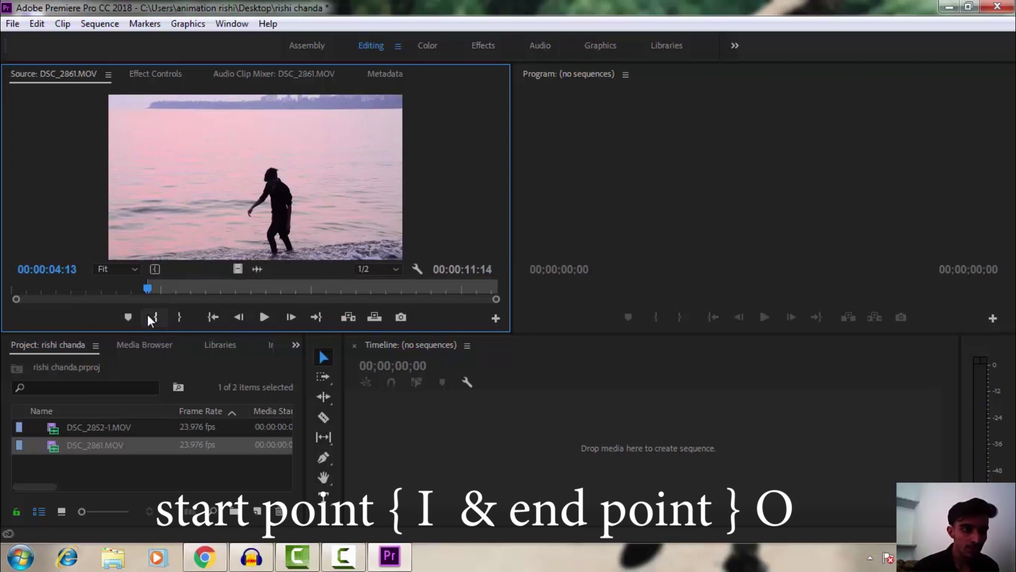
left_click_drag(151, 287, 299, 286)
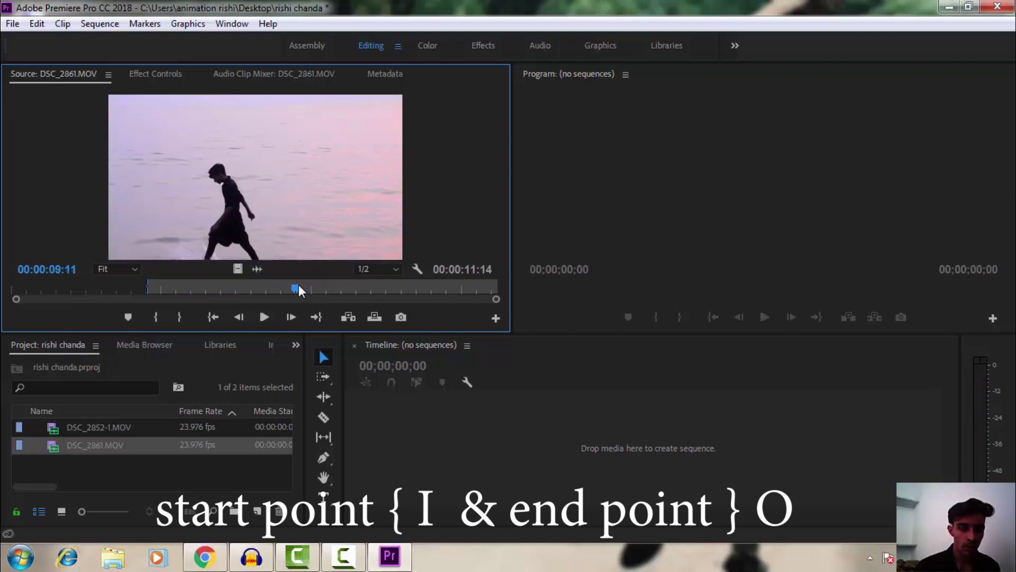
left_click(186, 314)
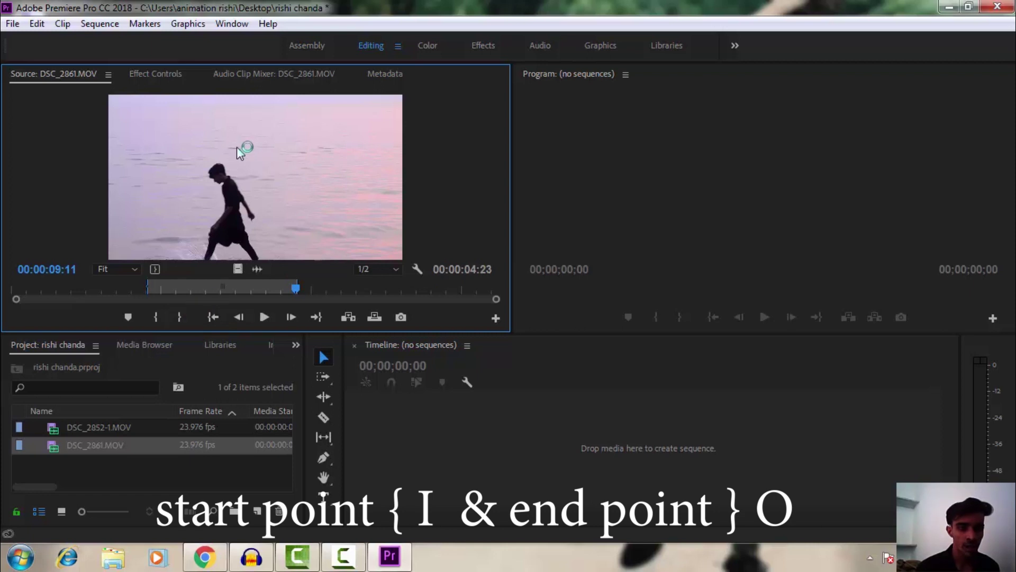
left_click_drag(237, 148, 514, 454)
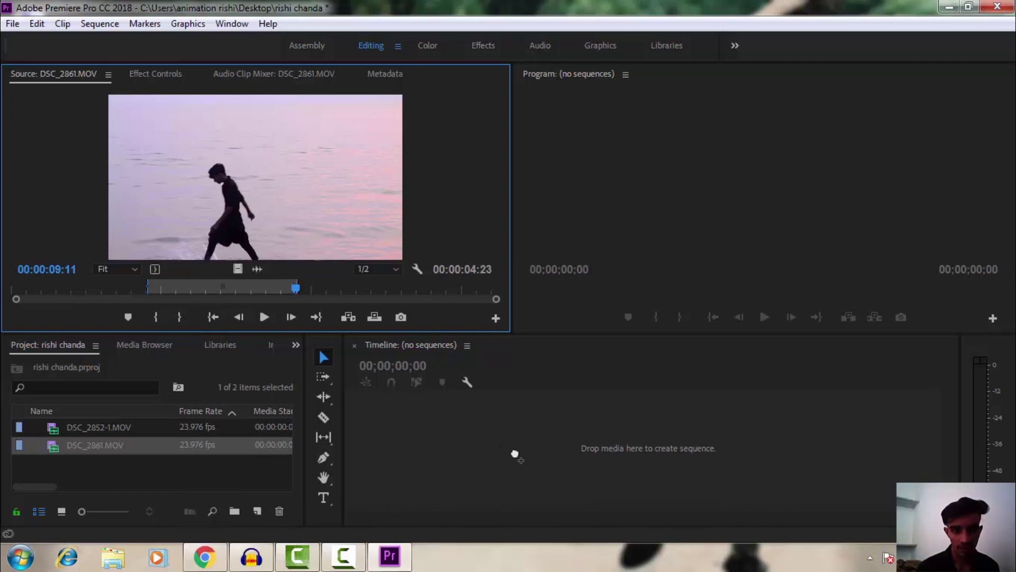
Step: Drop the trimmed clip on the Timeline to create a DSC_2861 sequence
left_click_drag(514, 456, 517, 452)
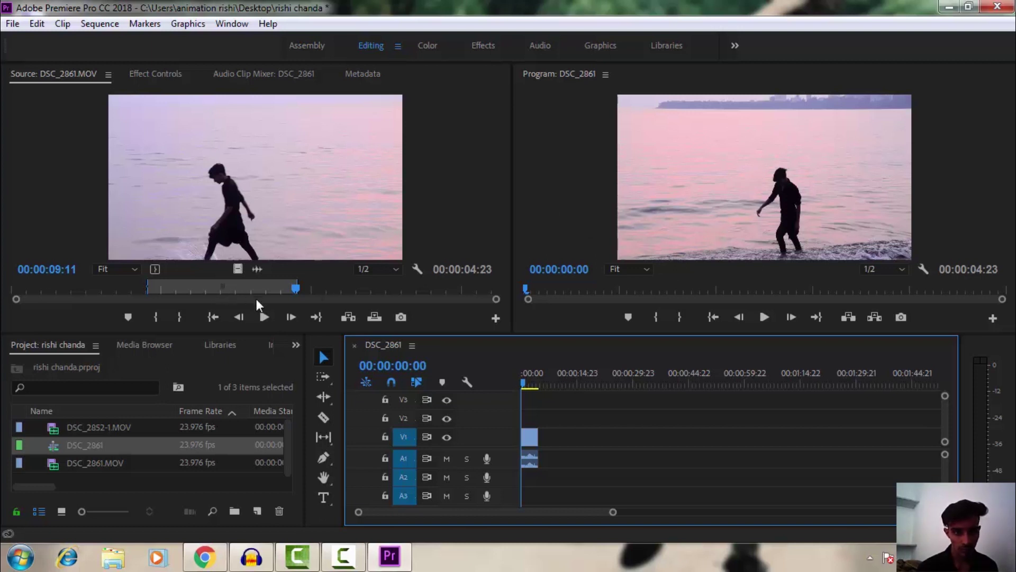
left_click_drag(296, 287, 264, 291)
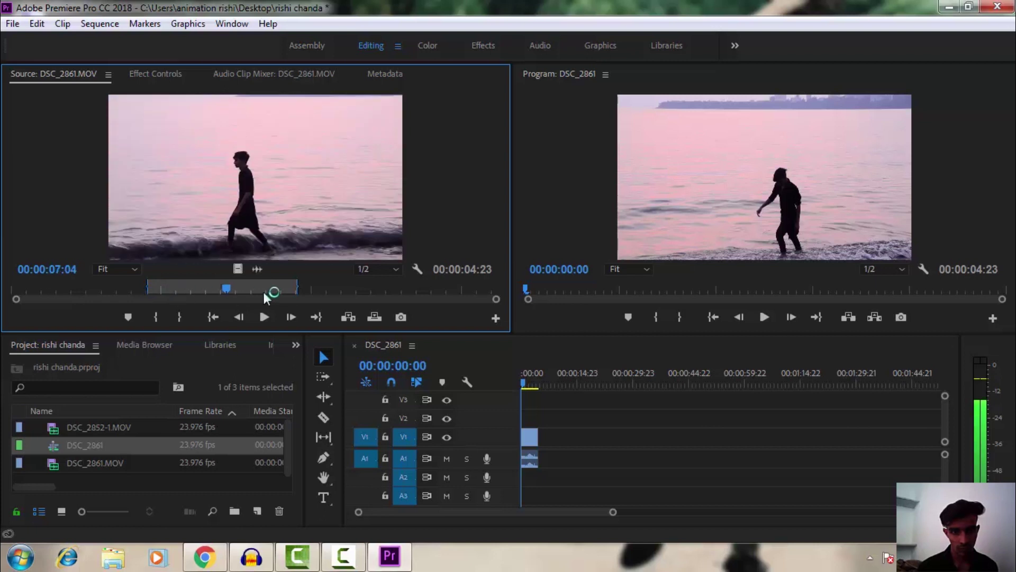
key("shift+o")
Step: Extend the source In and Out points to the full 00:00:16:03 and pick Track Select Forward
left_click_drag(148, 284, 2, 290)
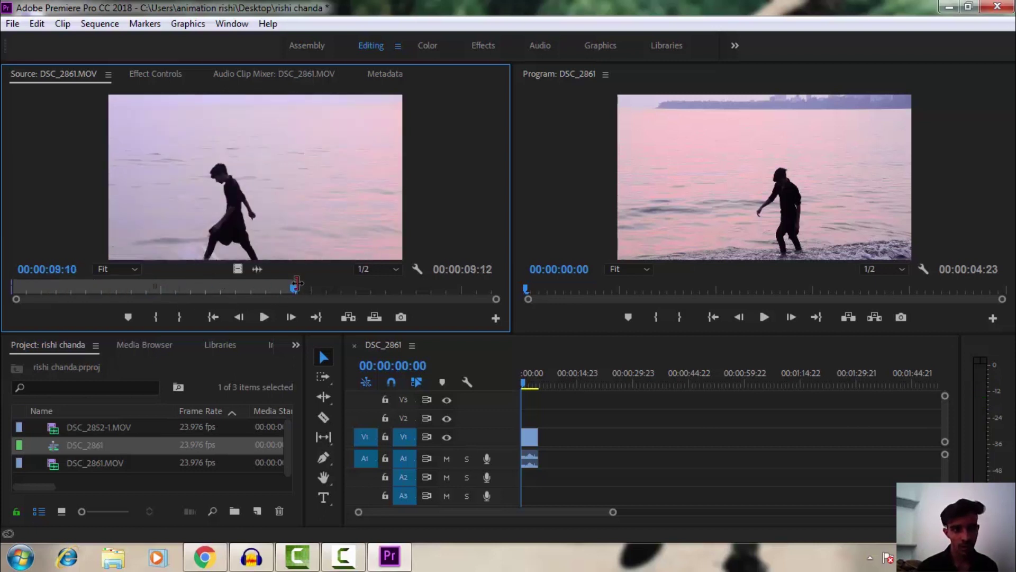
left_click_drag(297, 283, 497, 286)
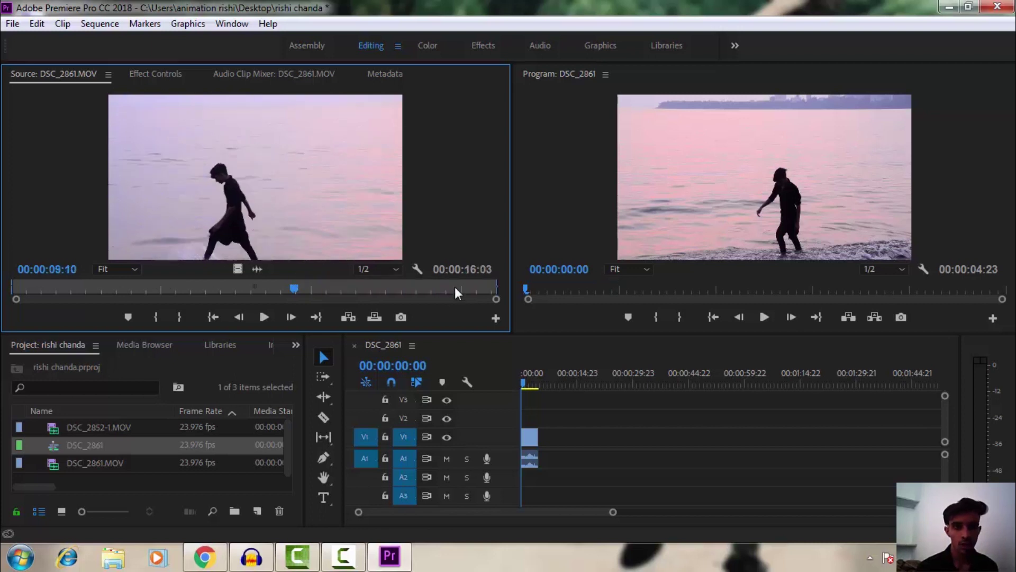
left_click(675, 300)
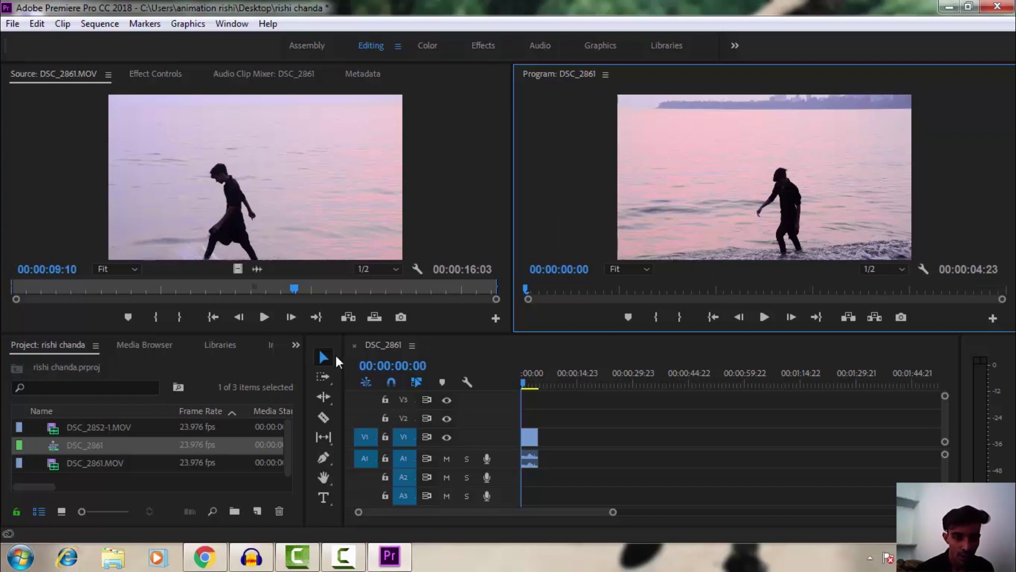
left_click(322, 377)
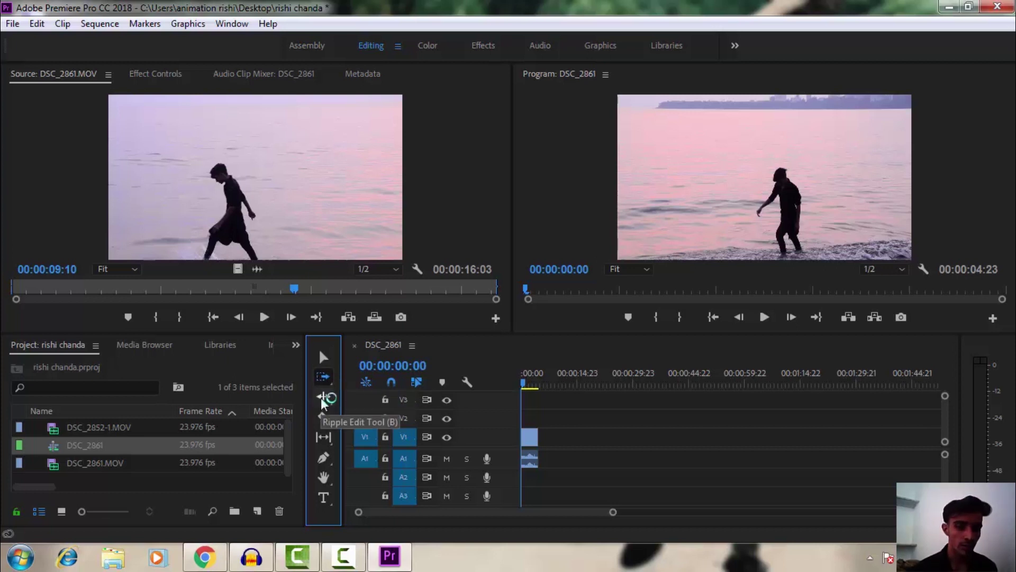
Step: Try the Razor tool, return to the Selection tool, and zoom the Timeline in on the clip
left_click(322, 415)
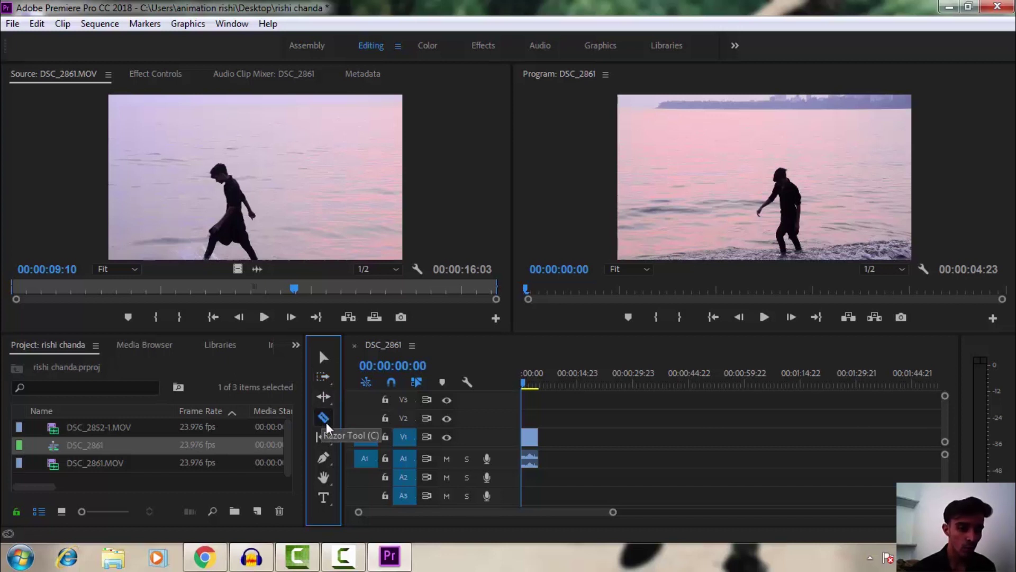
key("v")
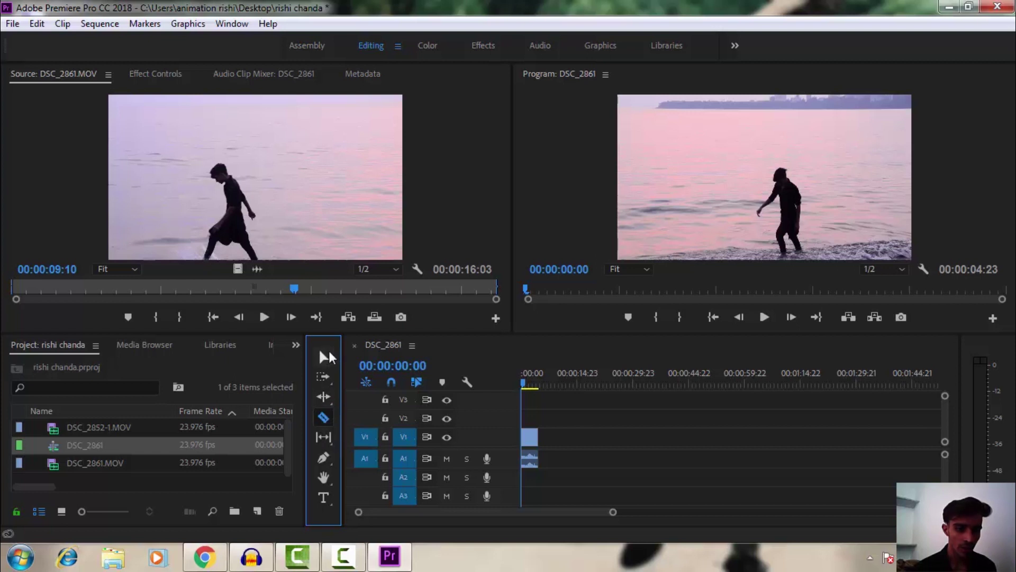
left_click(325, 418)
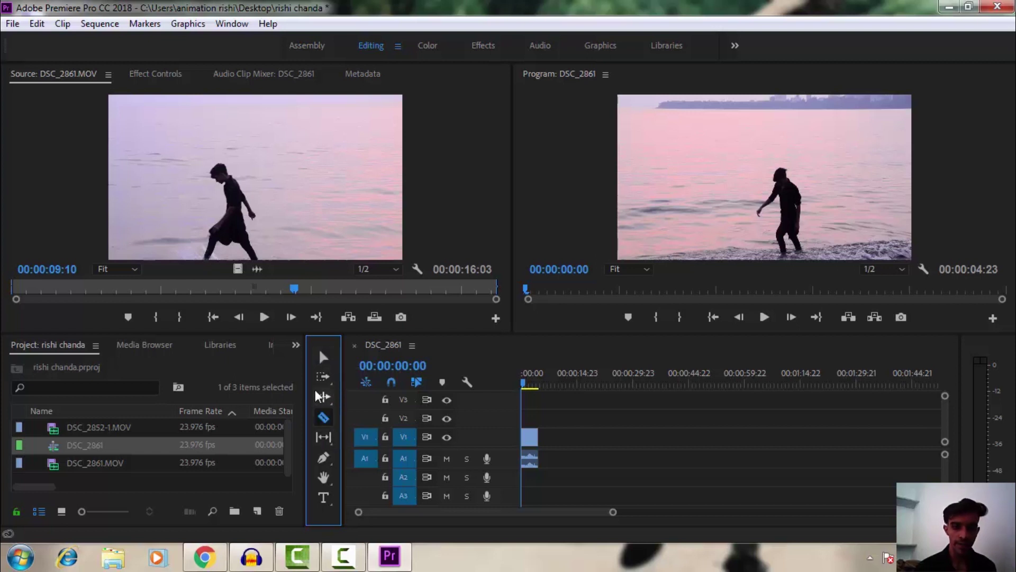
left_click_drag(614, 513, 578, 521)
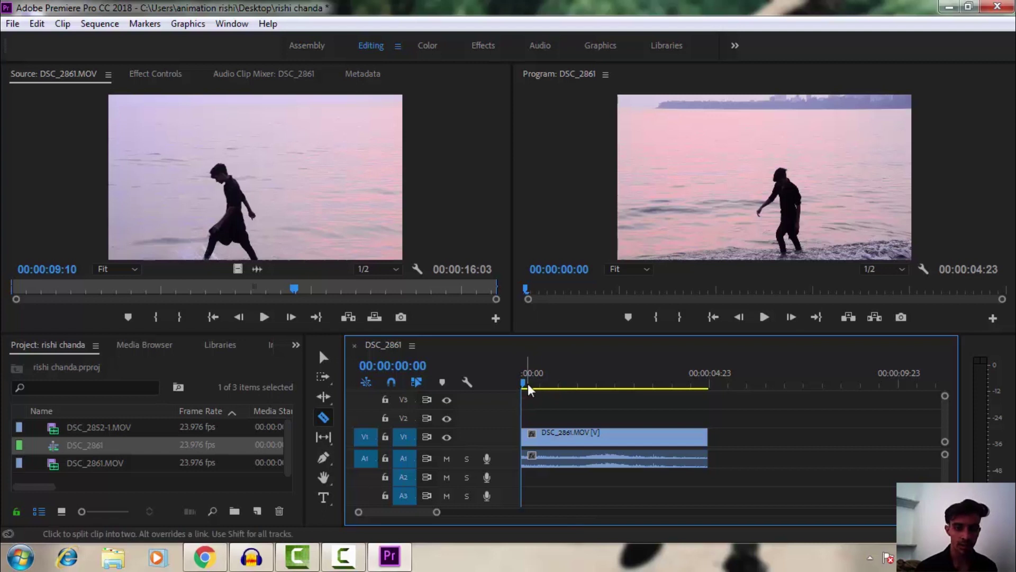
Step: Return the playhead to the start and delete the trimmed clip's video and audio
left_click(580, 382)
key("Home")
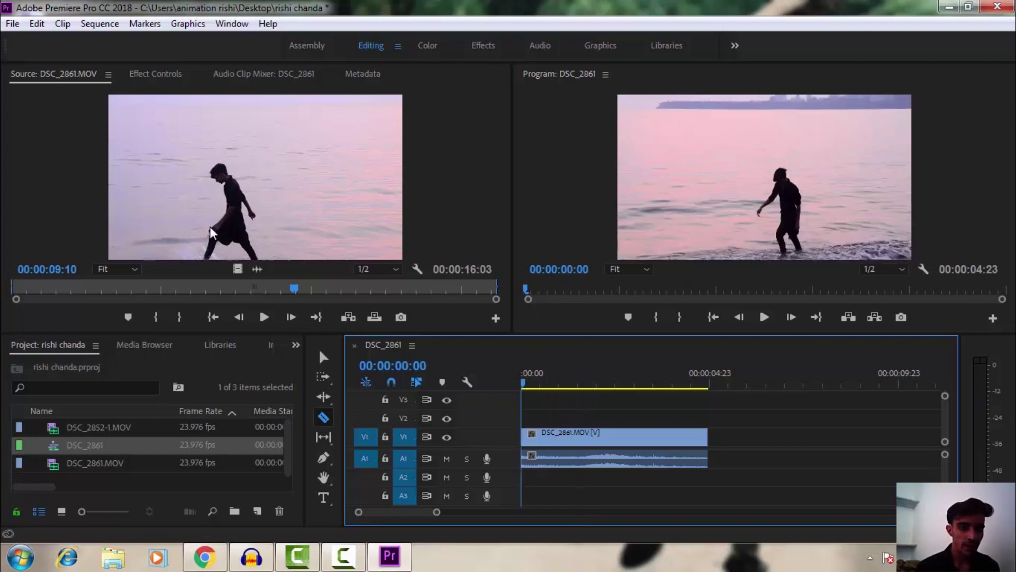
left_click(229, 216)
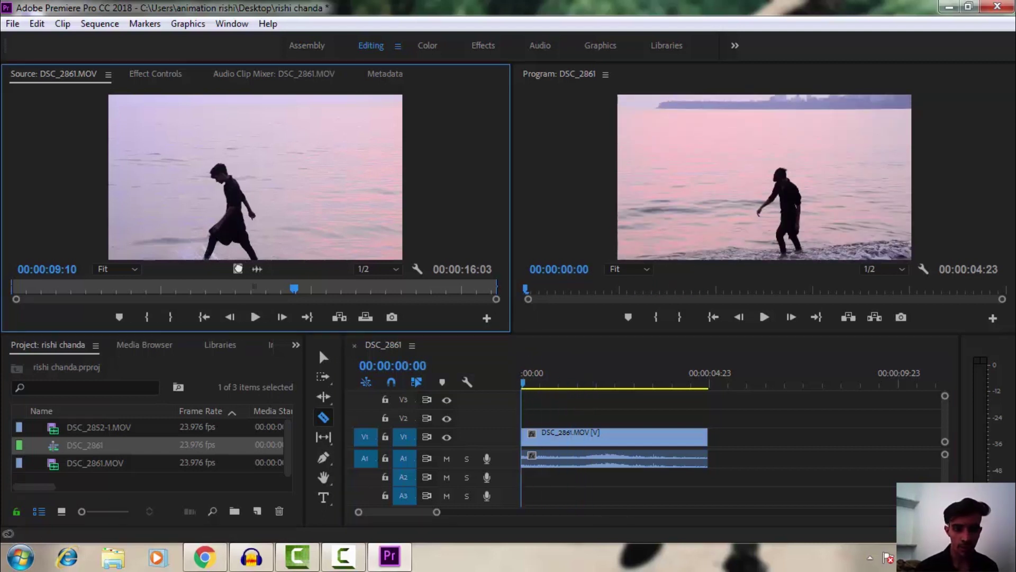
left_click(648, 496)
key("v")
left_click_drag(739, 432, 605, 480)
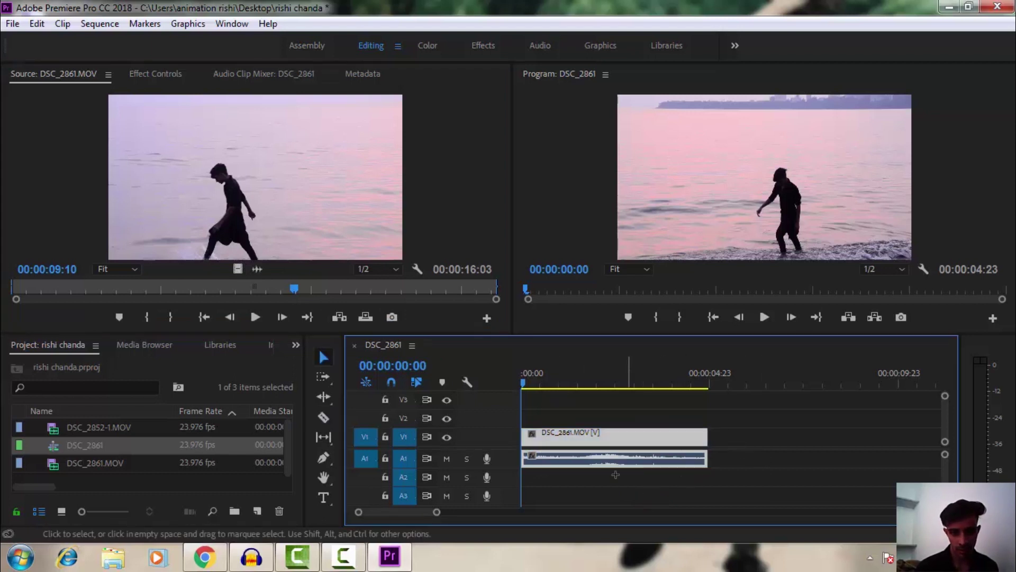
key("Delete")
Step: Place the full 00:00:16:03 DSC_2861.MOV on V1 and A1 and zoom the Timeline out
mouse_move(239, 267)
left_mouse_down()
mouse_move(521, 437)
mouse_move(268, 270)
mouse_move(531, 459)
left_mouse_up()
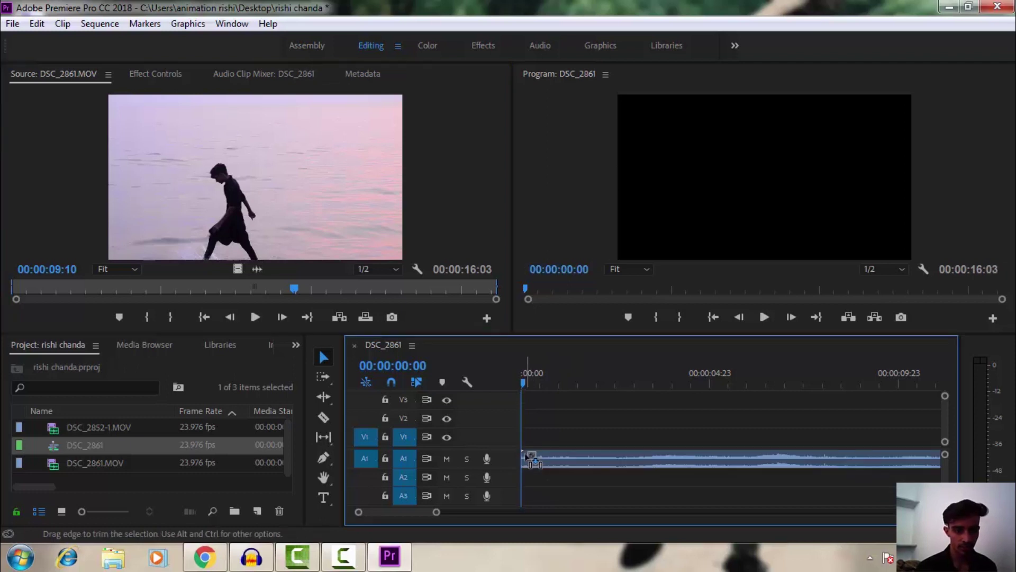
mouse_move(532, 458)
left_mouse_down()
mouse_move(249, 179)
mouse_move(541, 445)
mouse_move(520, 445)
left_mouse_up()
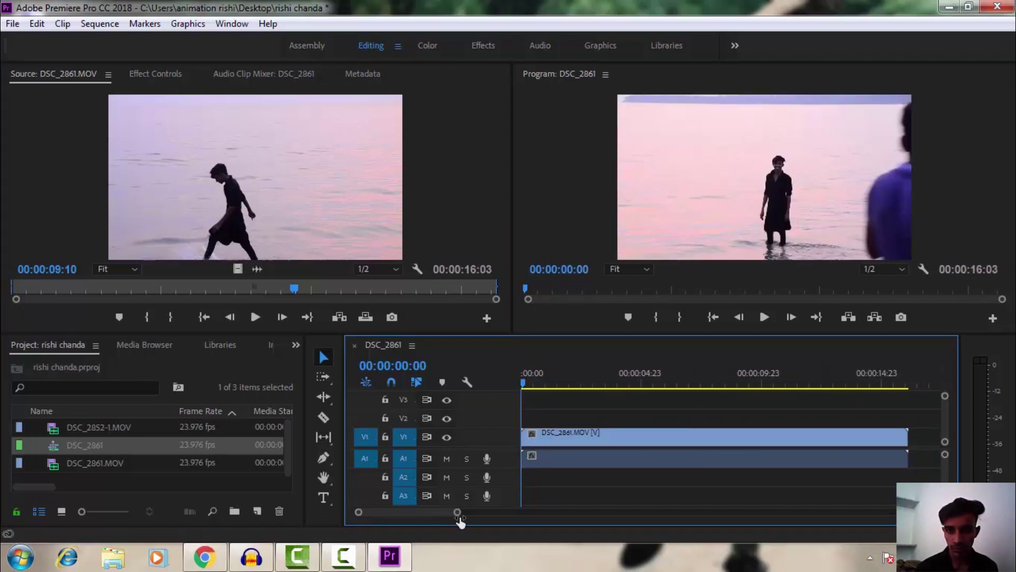
left_click_drag(436, 513, 502, 512)
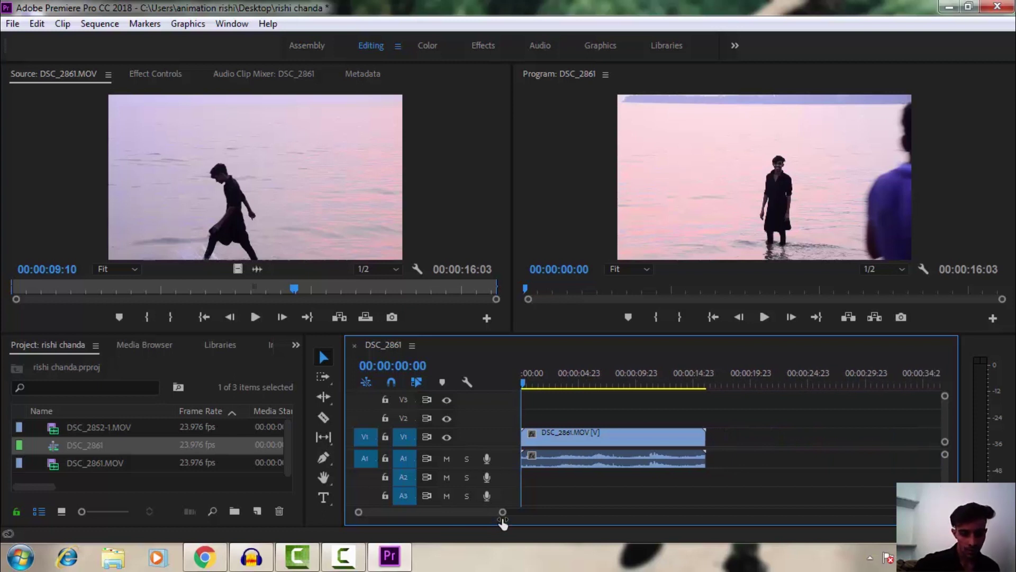
Step: Razor-split the clip at about 04:23 and 11:00, move the third piece to V2, then undo
left_click(324, 358)
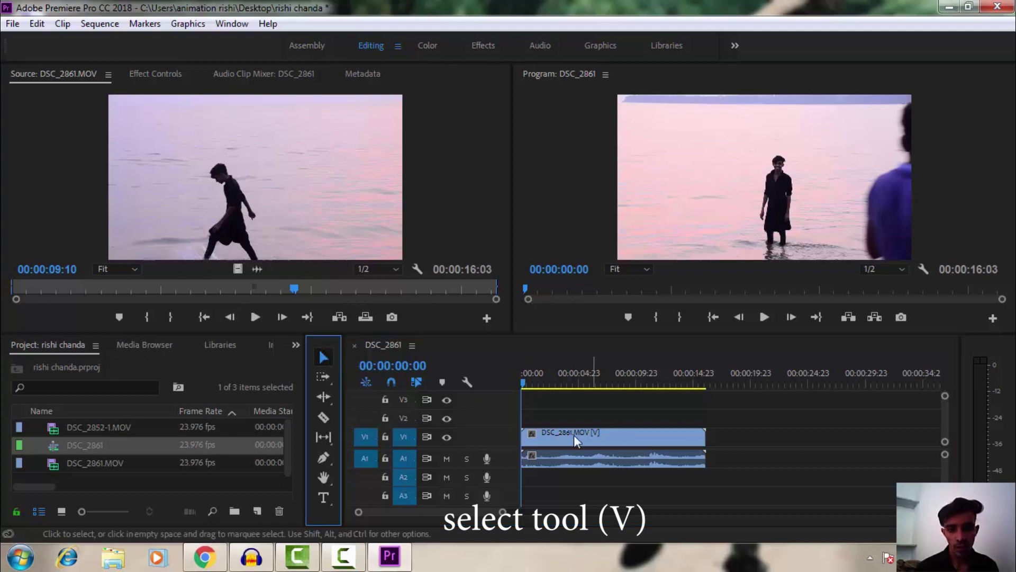
mouse_move(573, 437)
left_mouse_down()
mouse_move(779, 429)
mouse_move(609, 432)
left_mouse_up()
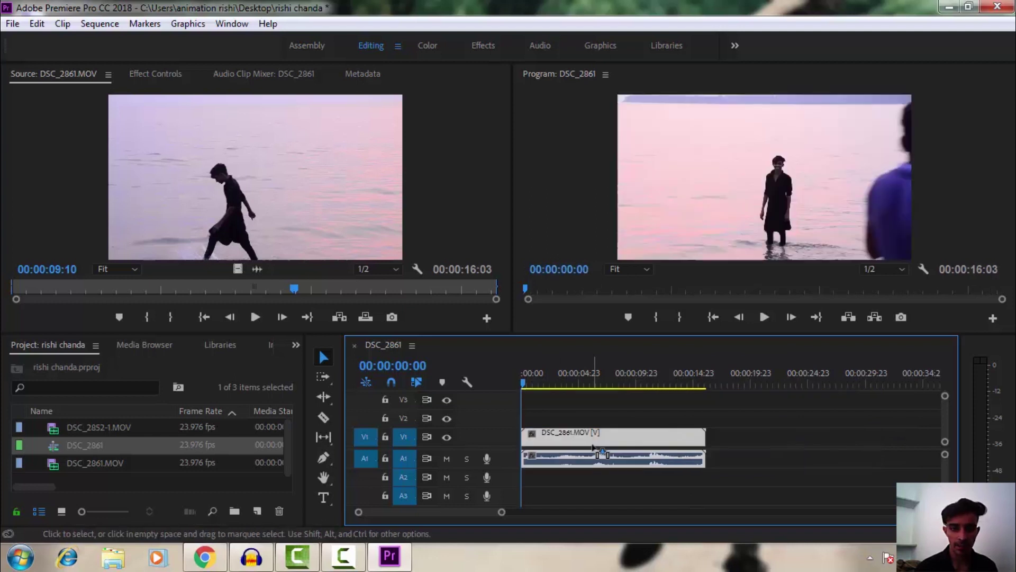
left_click(323, 420)
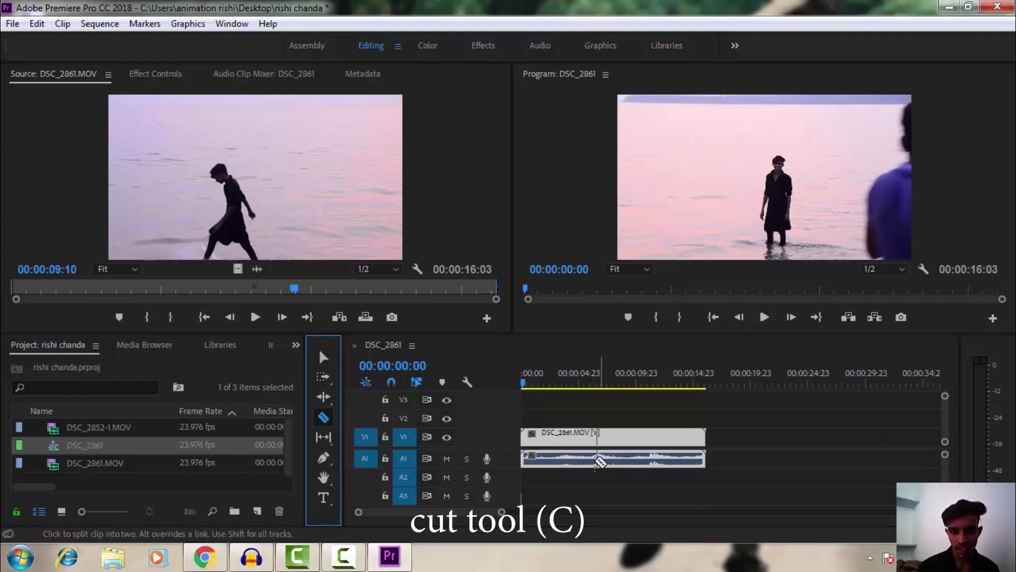
left_click(581, 437)
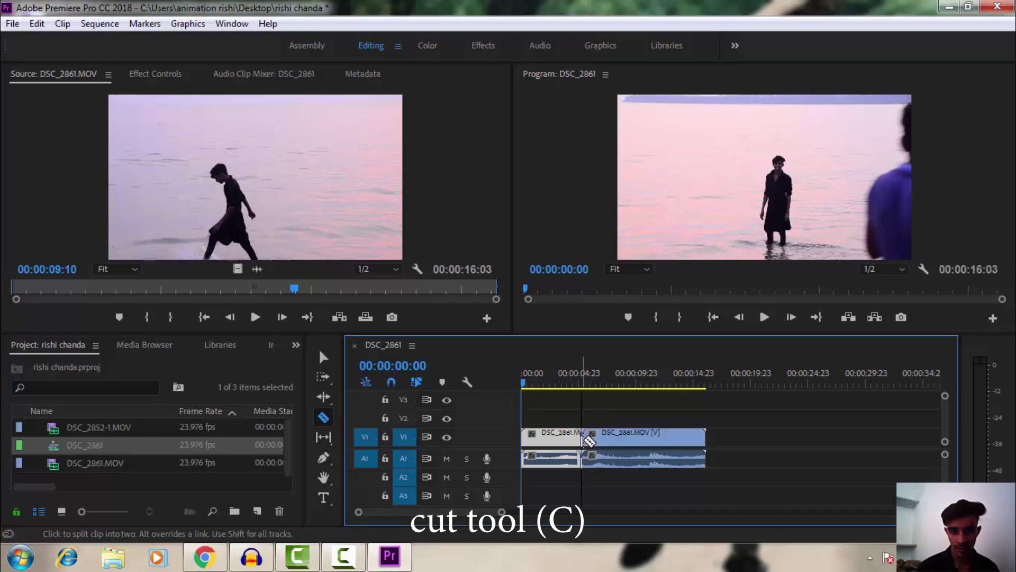
left_click(662, 438)
key("v")
mouse_move(688, 434)
left_mouse_down()
mouse_move(740, 428)
mouse_move(680, 437)
left_mouse_up()
left_click(614, 439)
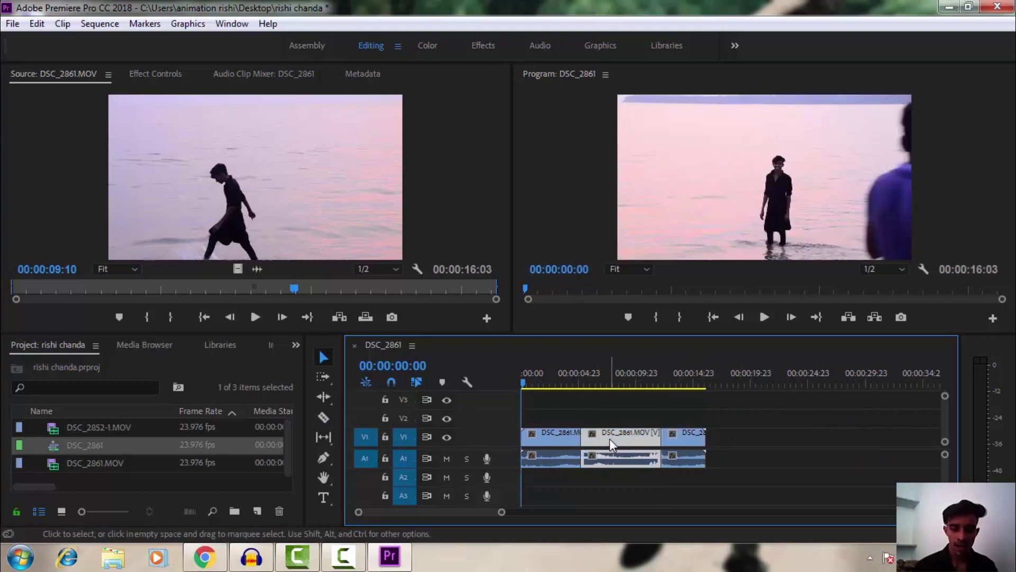
key("ctrl+z")
key("ctrl+z")
key("ctrl+z")
key("ctrl+z")
Step: Scrub the sequence to preview the footage, then select and delete the clip
left_click(323, 417)
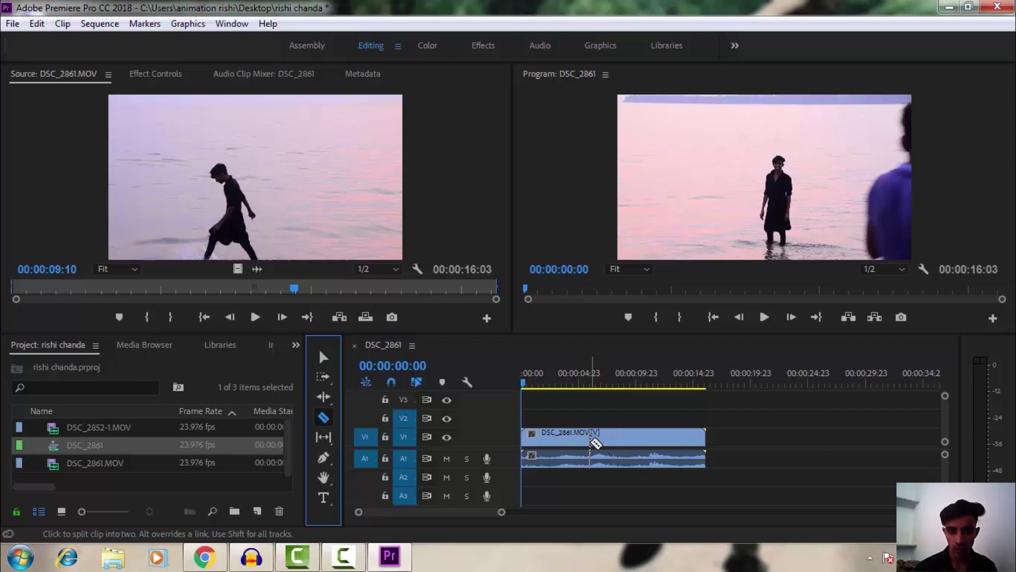
left_click(526, 382)
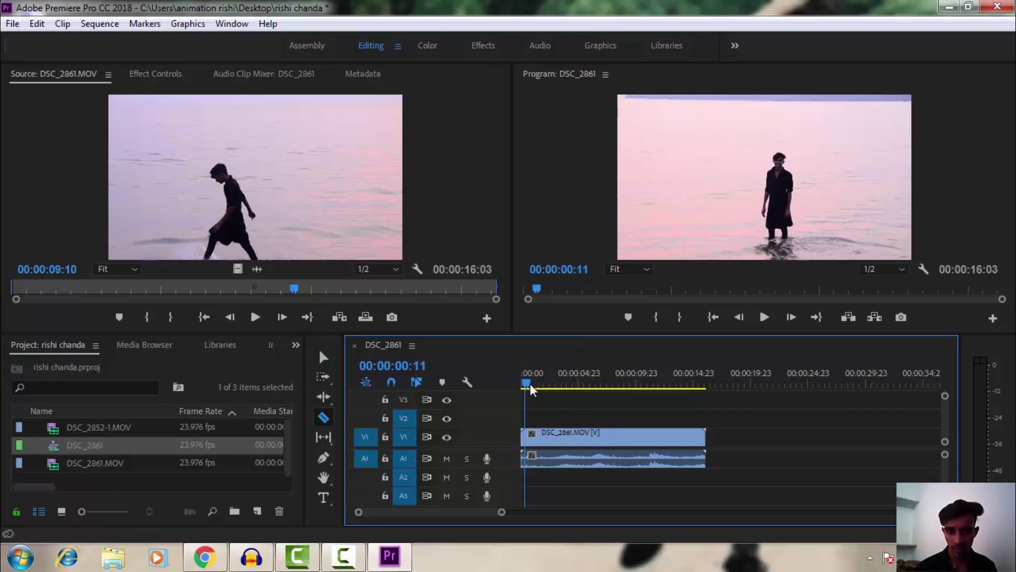
left_click_drag(529, 384, 538, 384)
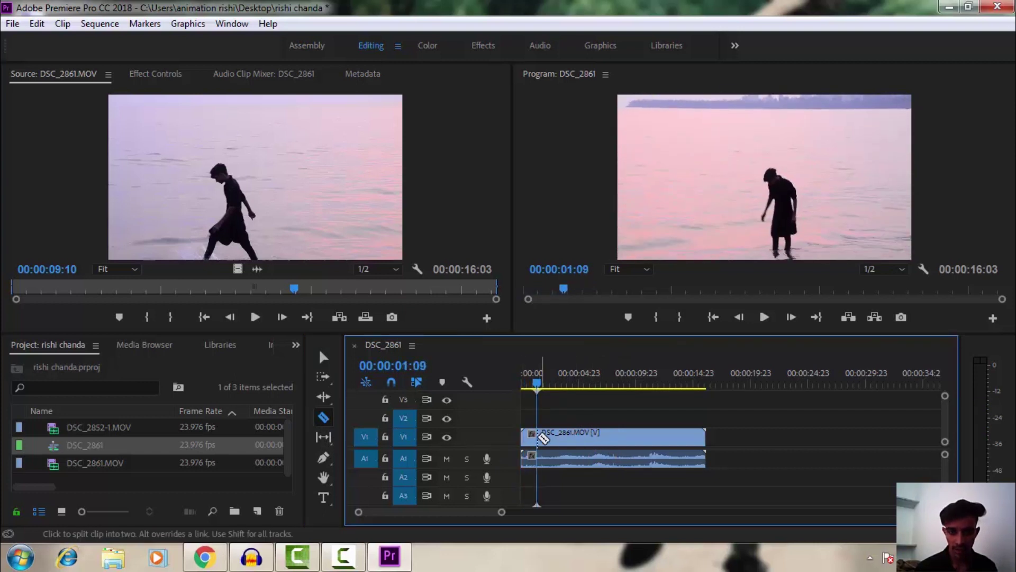
left_click(539, 384)
mouse_move(541, 385)
left_mouse_down()
mouse_move(570, 395)
mouse_move(525, 387)
left_mouse_up()
key("v")
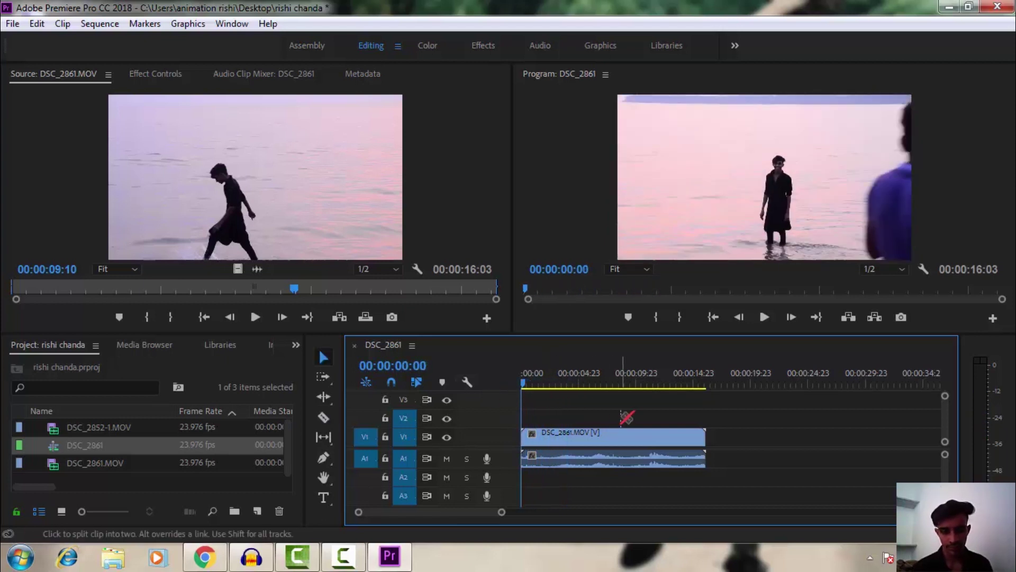
left_click(622, 440)
key("Delete")
Step: Mark DSC_2861.MOV from 00:00:04:14 to 00:00:09:15 and place it on V1/A1 at 00:00
left_click(253, 195)
left_click(140, 290)
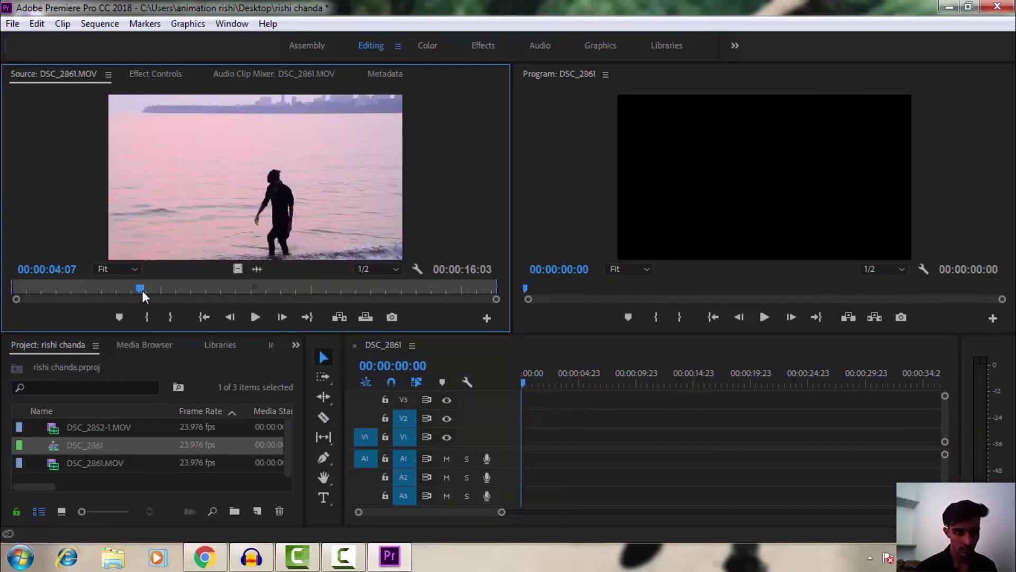
left_click_drag(142, 285, 151, 293)
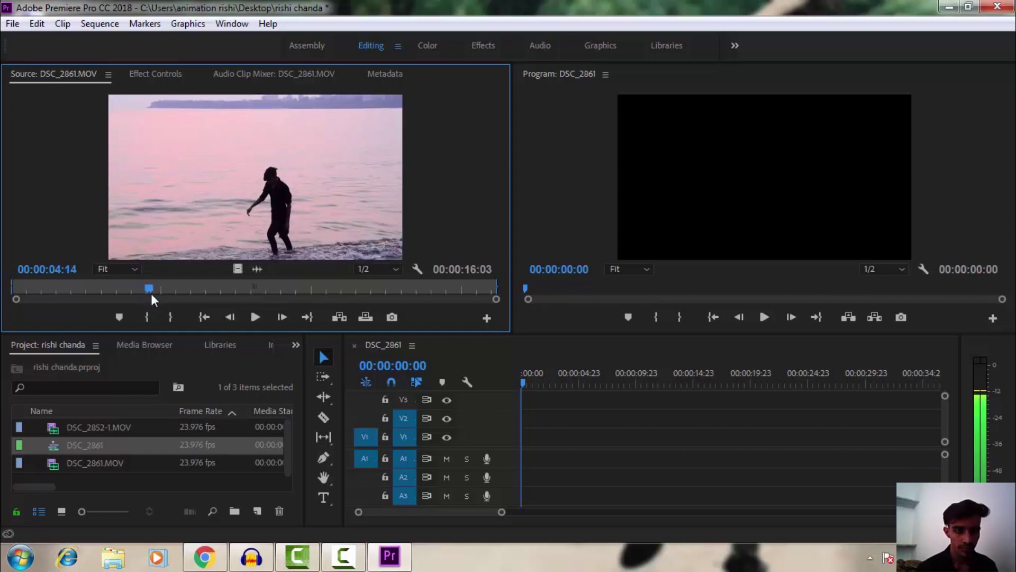
key("i")
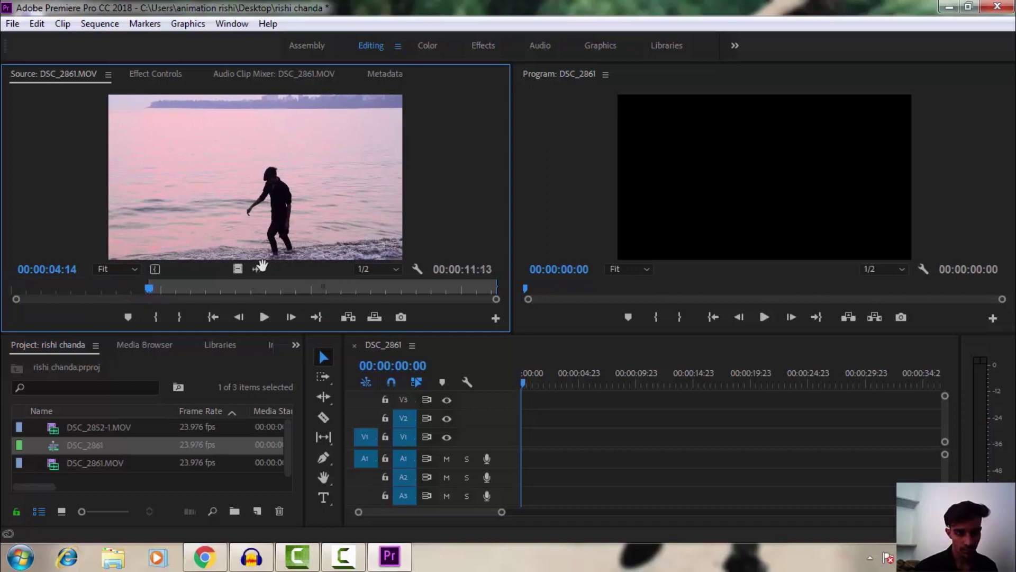
left_click(301, 288)
key("o")
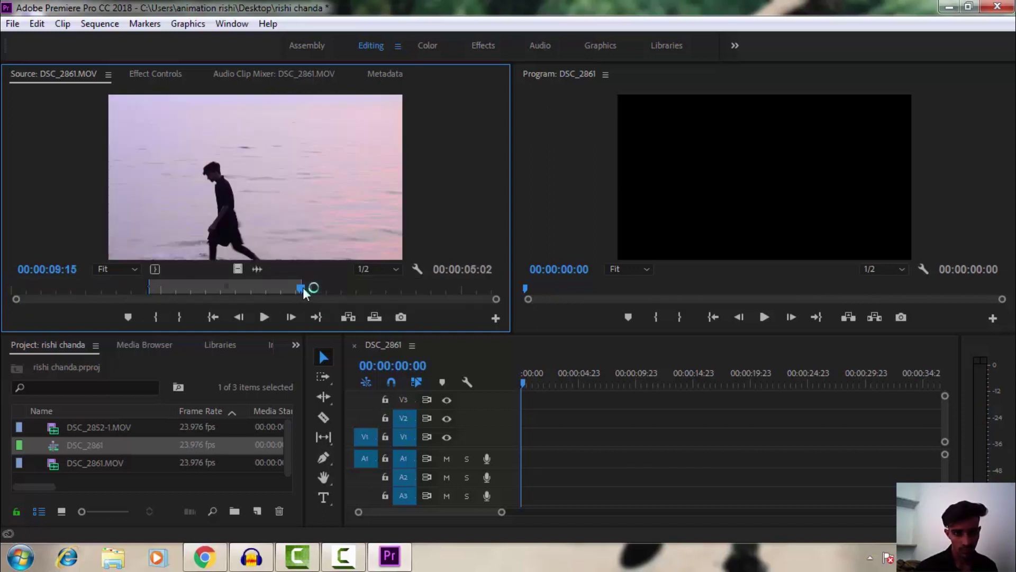
left_click_drag(301, 287, 303, 289)
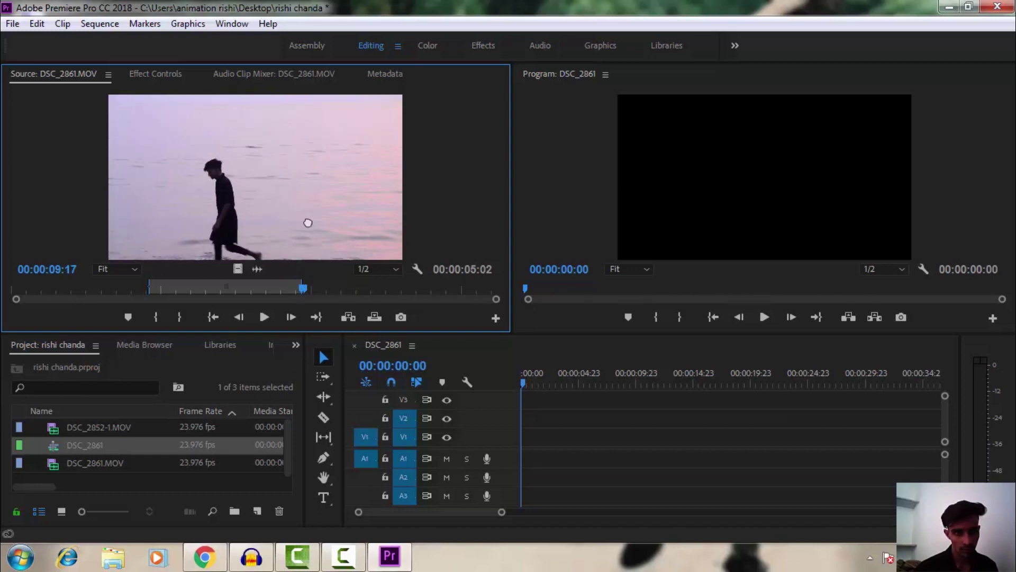
left_click_drag(346, 263, 545, 440)
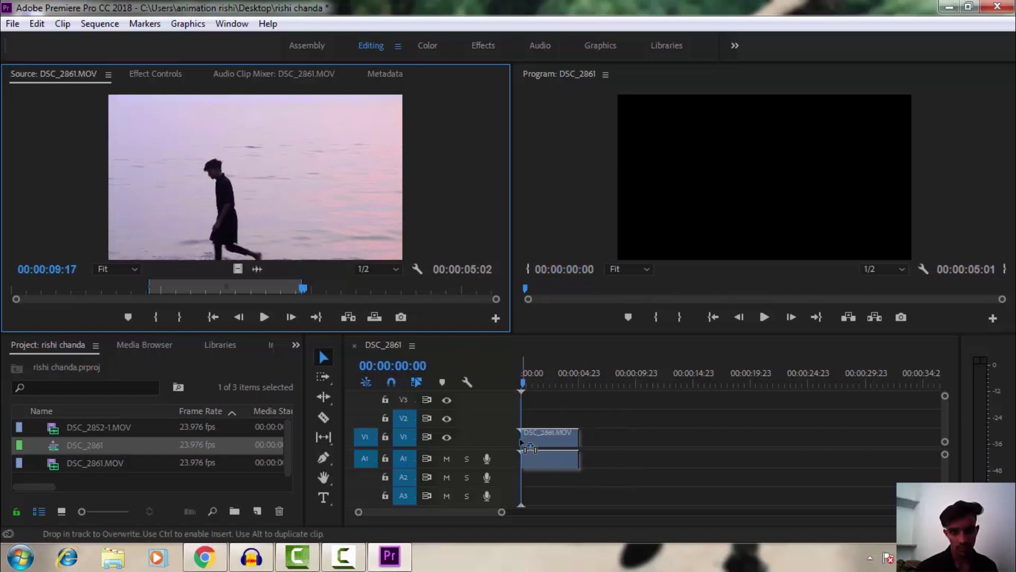
left_click_drag(501, 512, 460, 516)
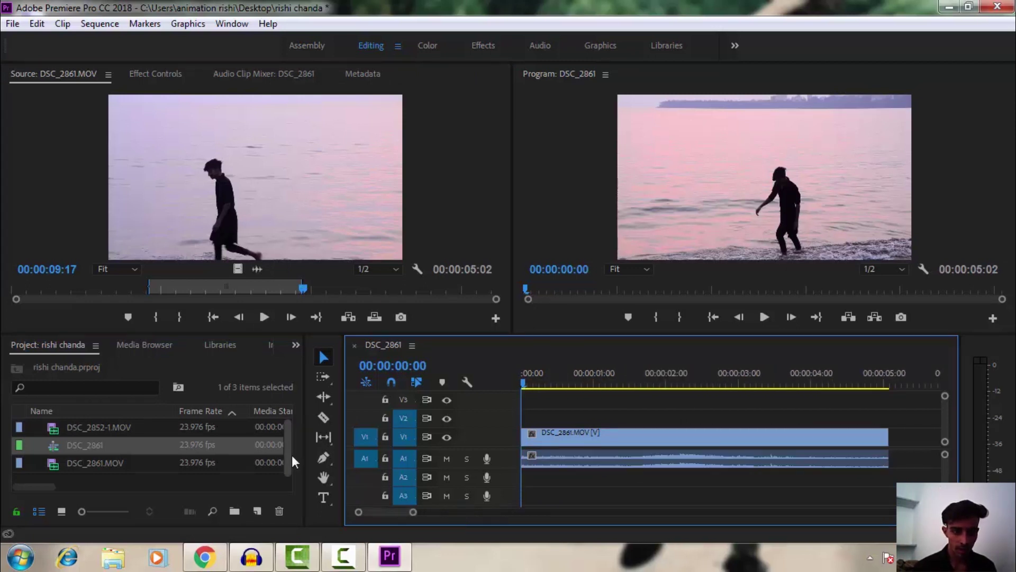
left_click(328, 424)
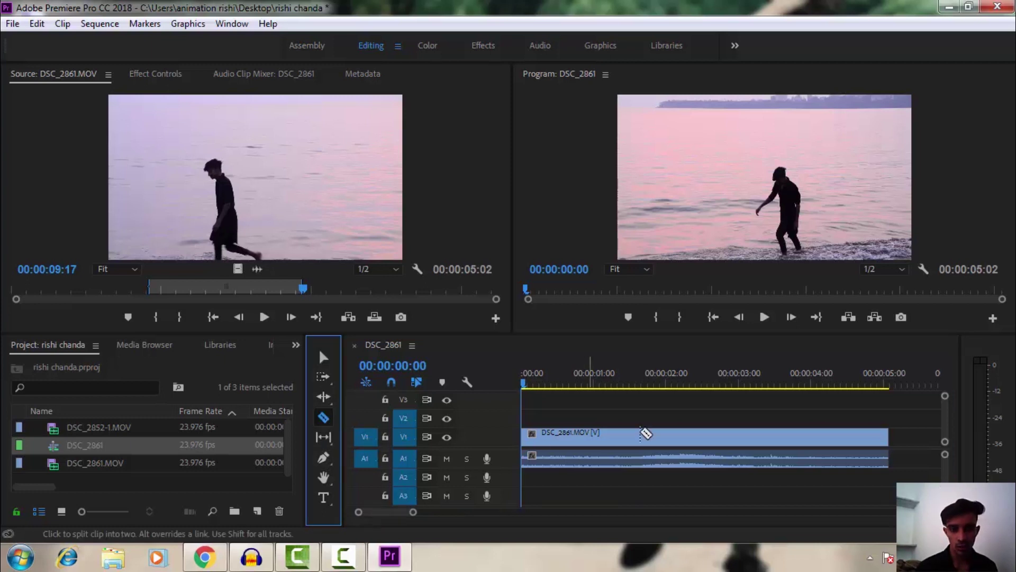
left_click(520, 383)
left_click_drag(522, 380, 589, 396)
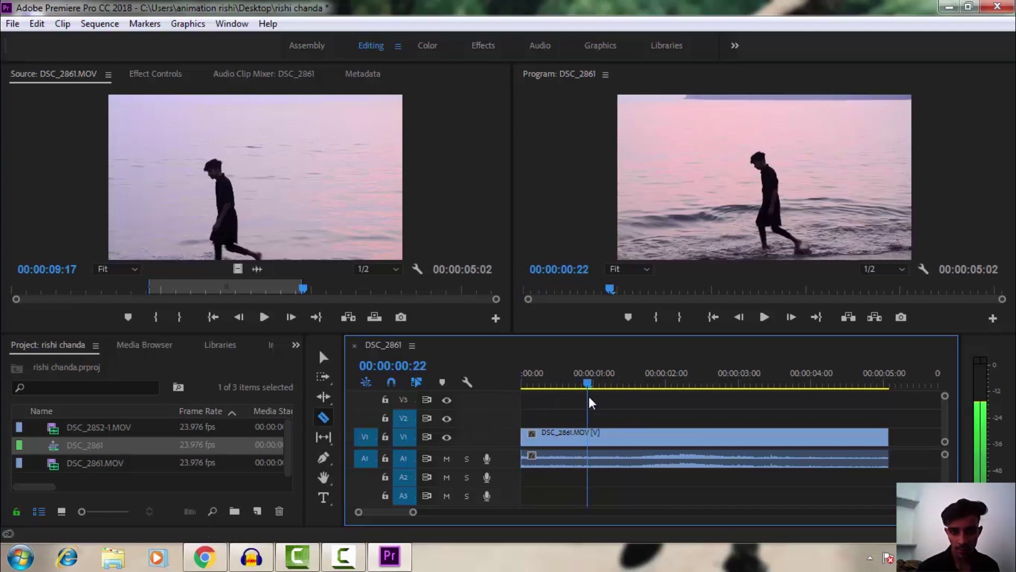
left_click(588, 436)
key("v")
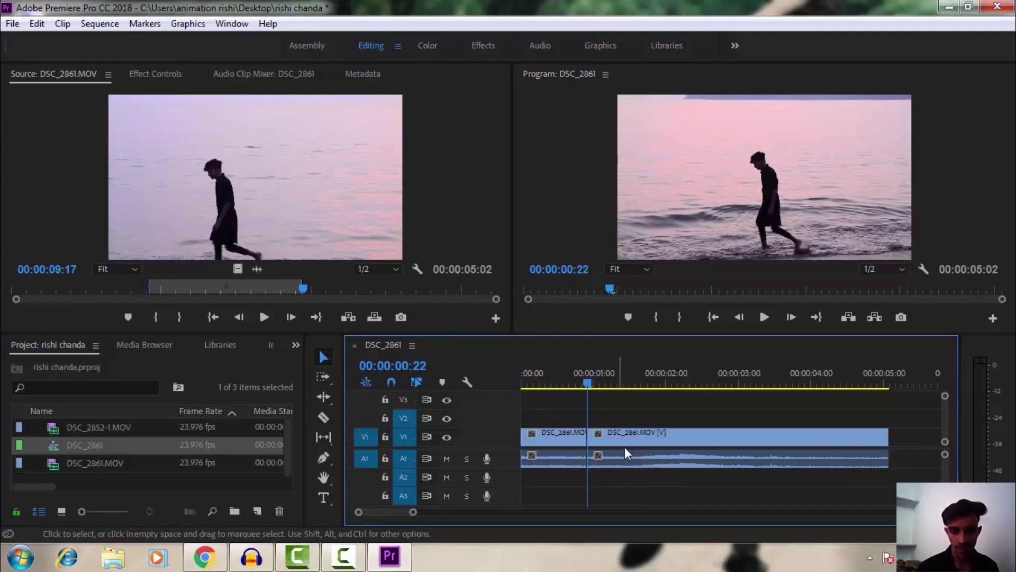
left_click_drag(624, 440, 730, 440)
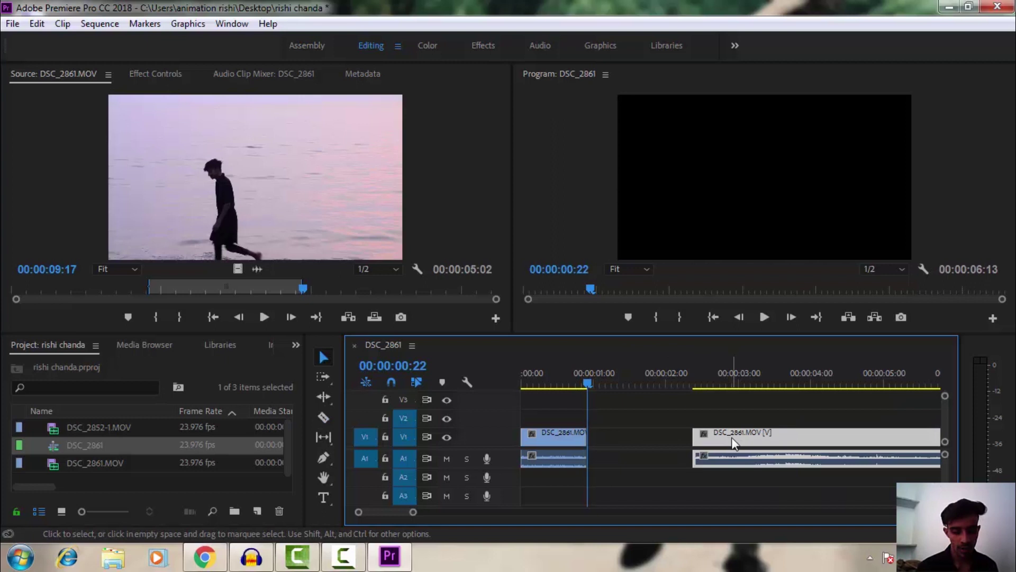
key("ctrl+z")
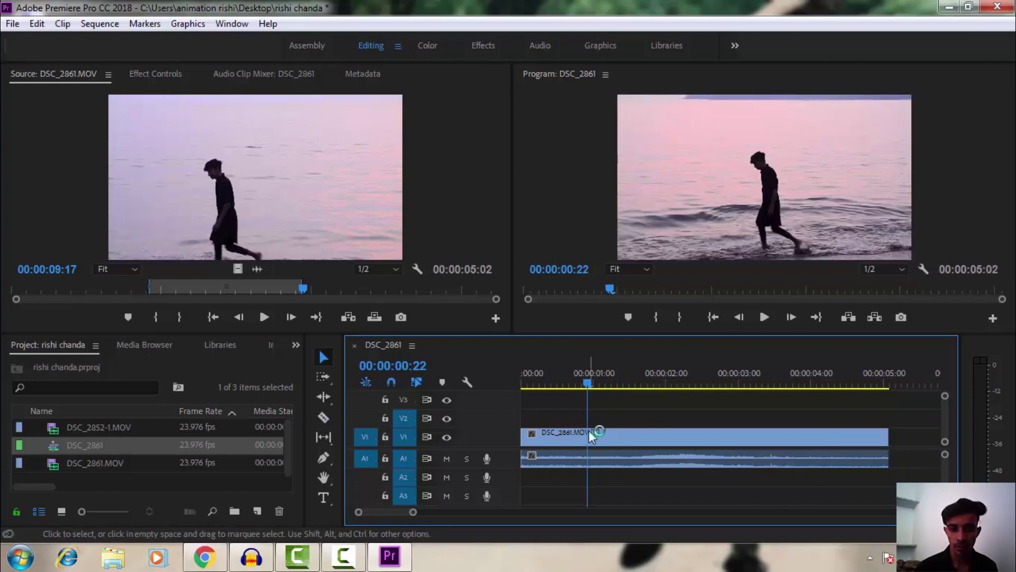
key("c")
left_click(589, 439)
left_click(615, 440)
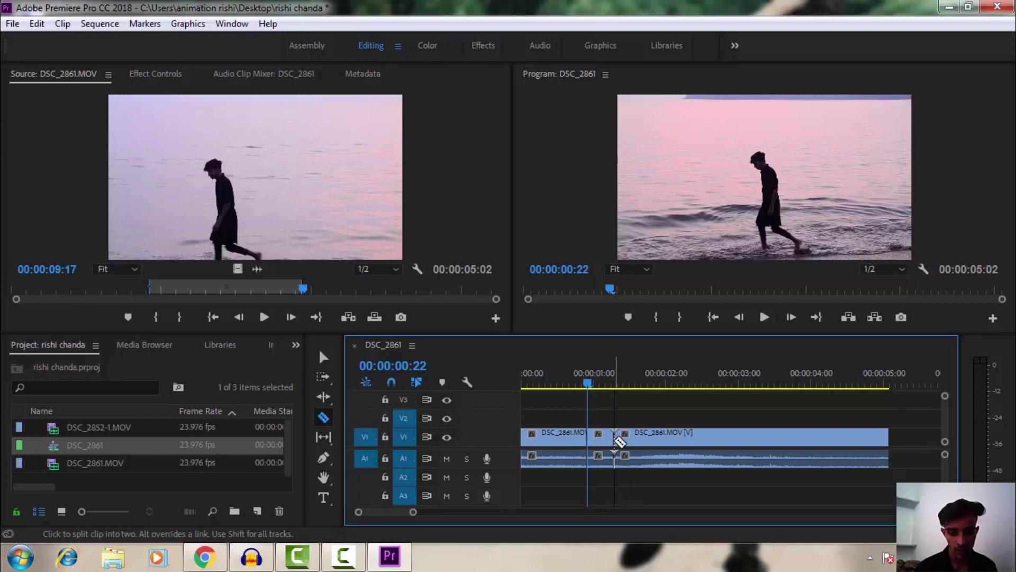
key("v")
left_click(600, 439)
key("Delete")
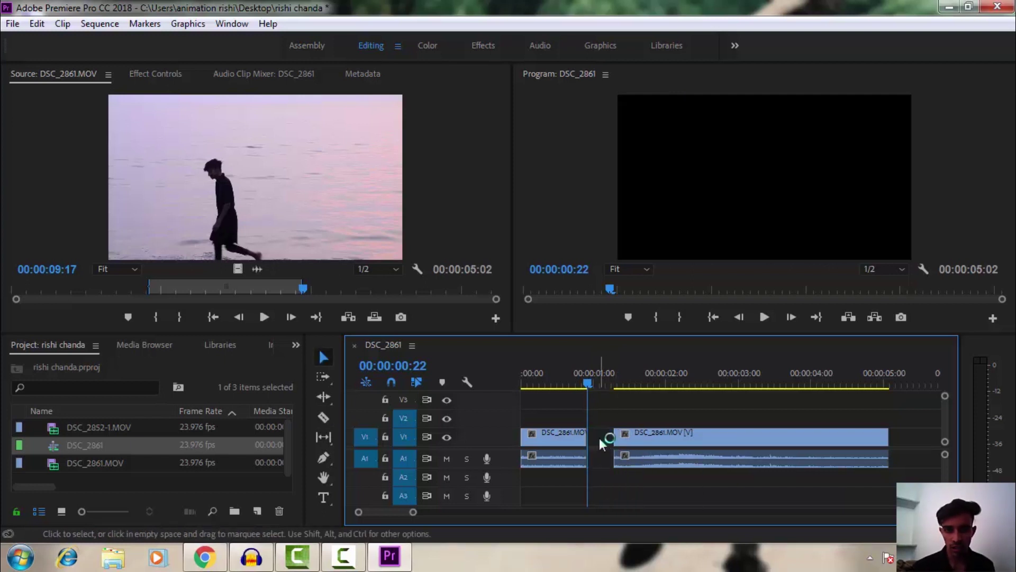
left_click_drag(716, 434, 675, 441)
key("ctrl+z")
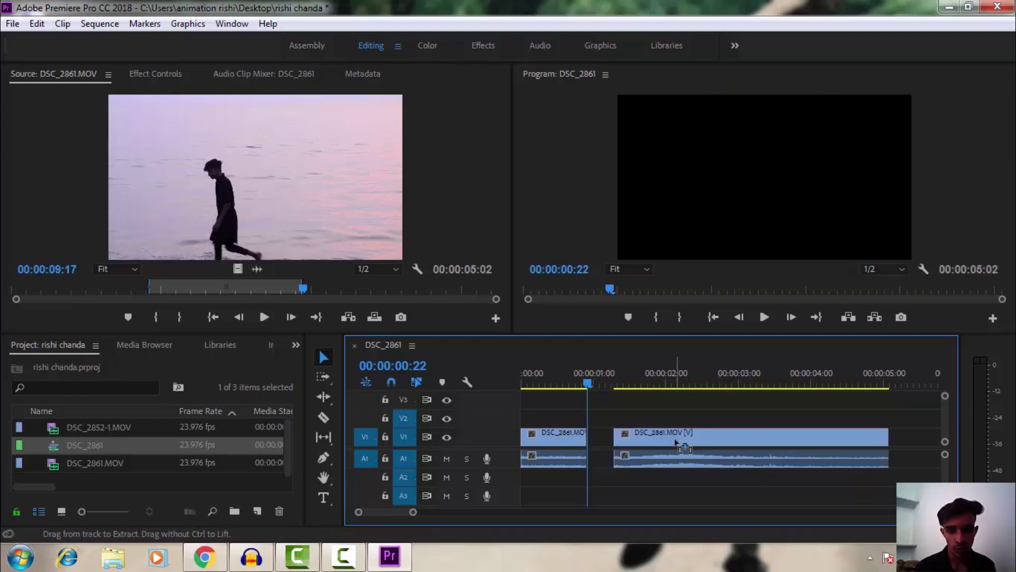
key("ctrl+z")
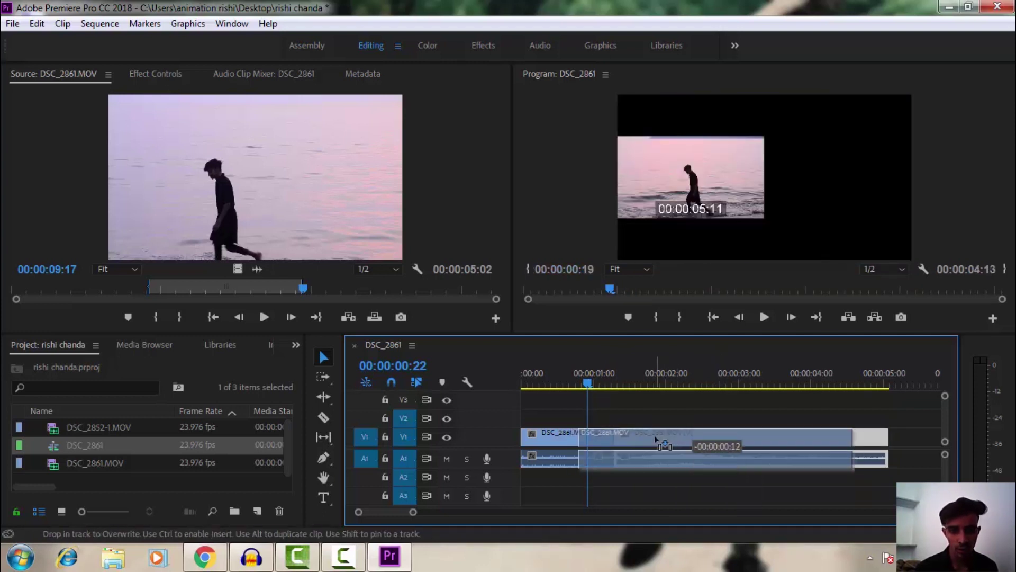
left_click_drag(665, 439, 665, 441)
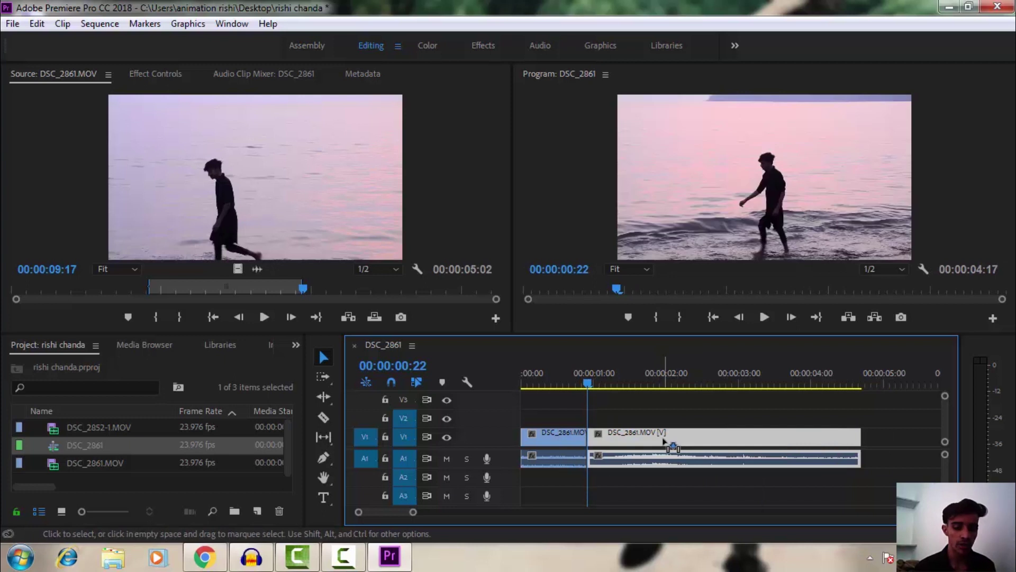
key("ctrl+z")
key("ctrl+z")
key("ctrl+z")
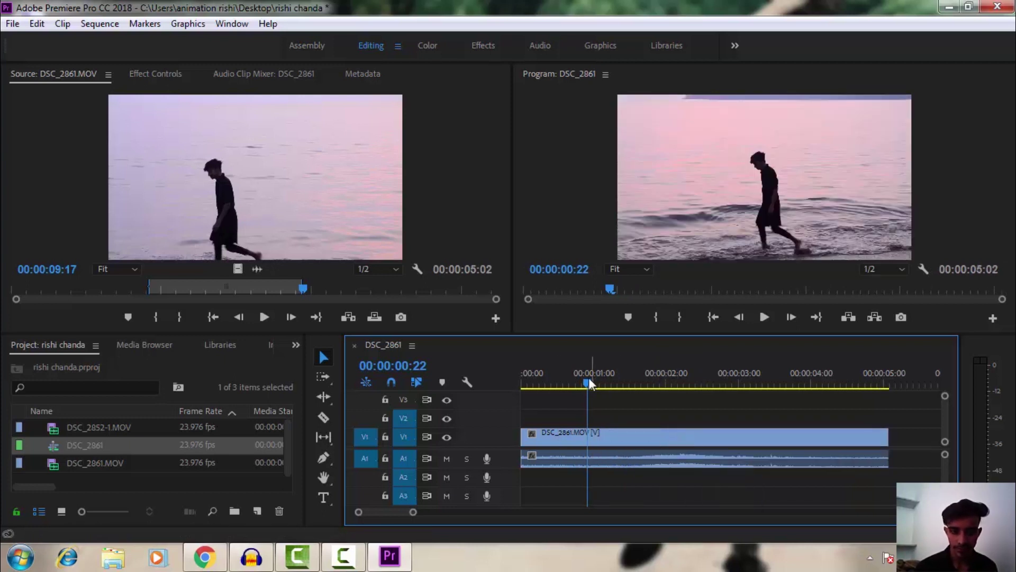
left_click_drag(589, 381, 390, 392)
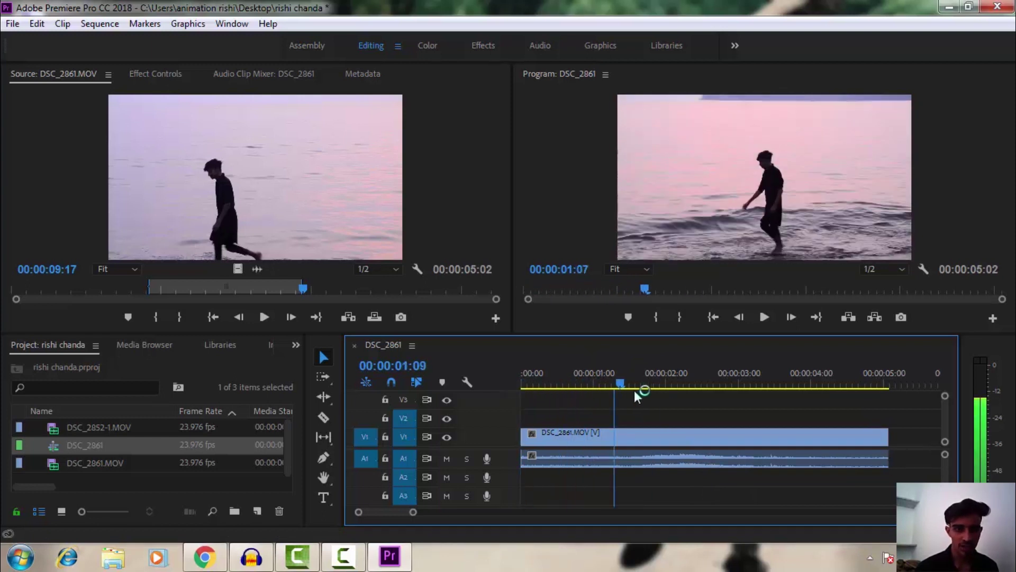
left_click(312, 362)
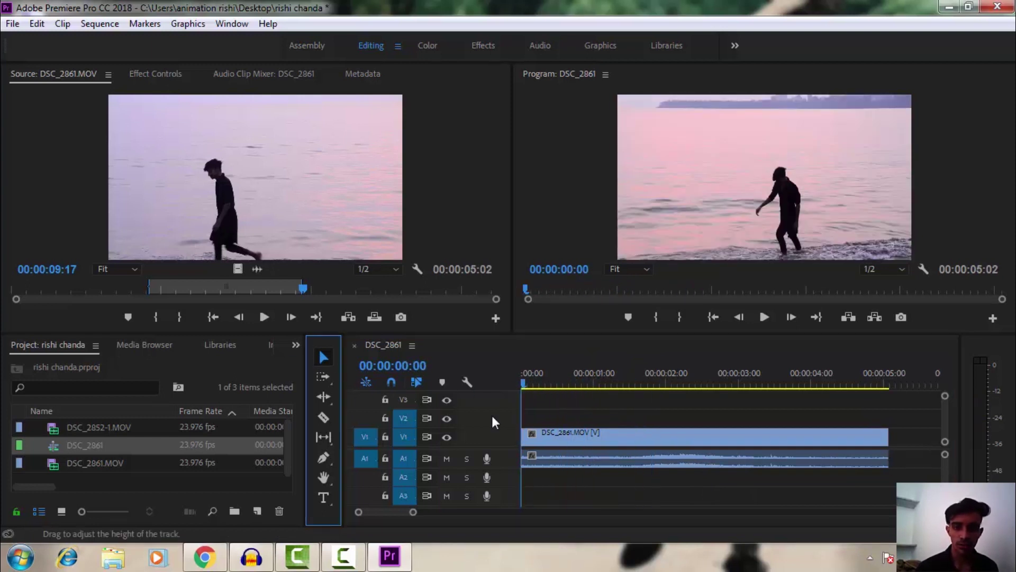
Step: Return the clip to 00:00, turn snapping off, and park the playhead at 00:00:01:22
mouse_move(567, 437)
left_mouse_down()
mouse_move(608, 447)
mouse_move(593, 450)
left_mouse_up()
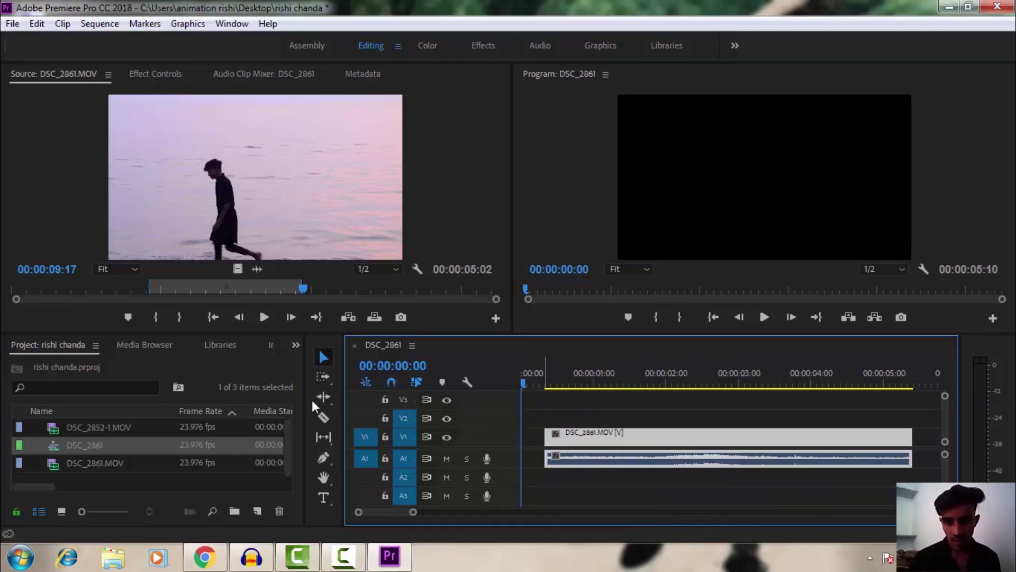
left_click_drag(607, 440, 584, 439)
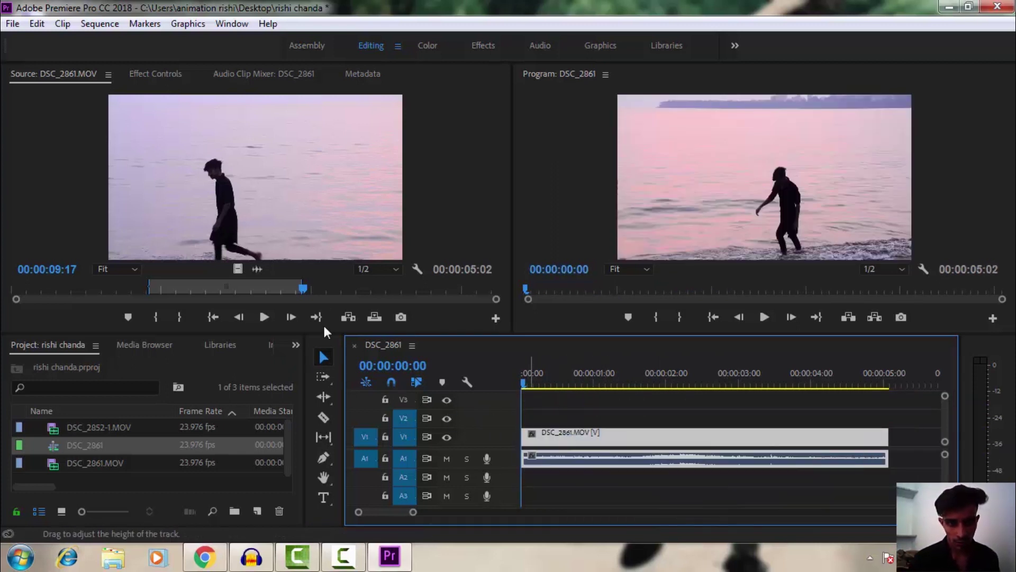
left_click(390, 379)
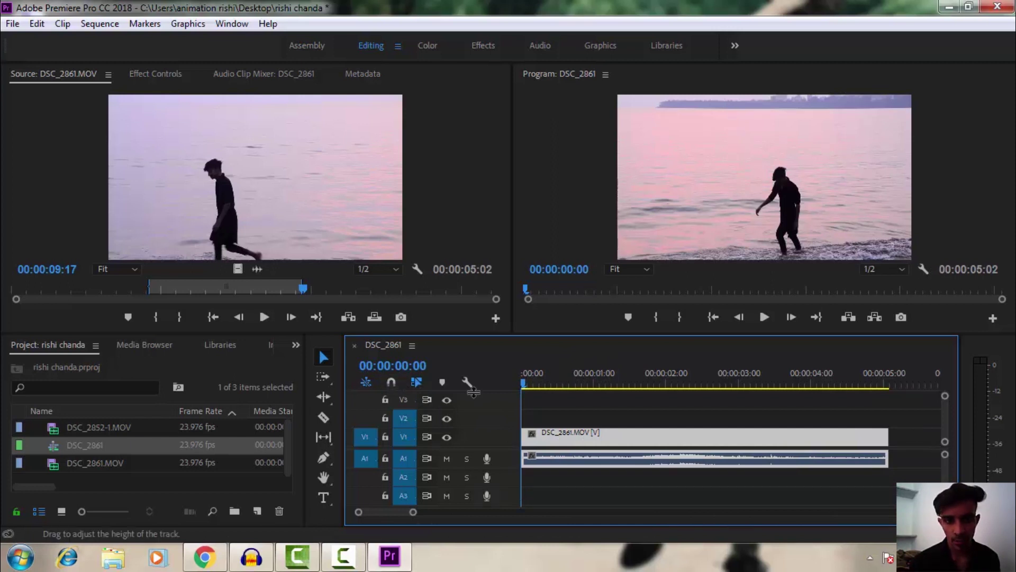
left_click_drag(532, 386, 659, 387)
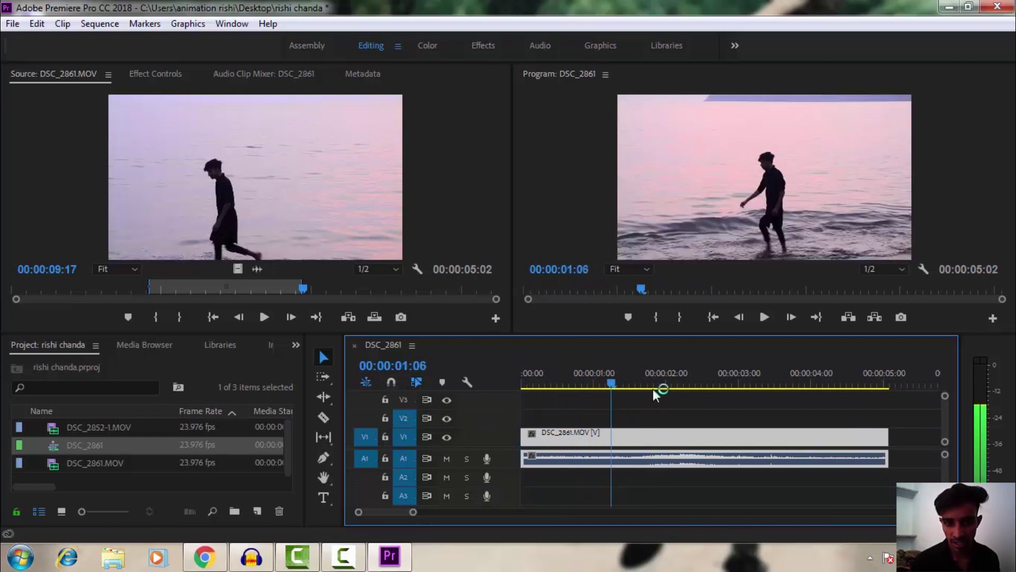
left_click(324, 418)
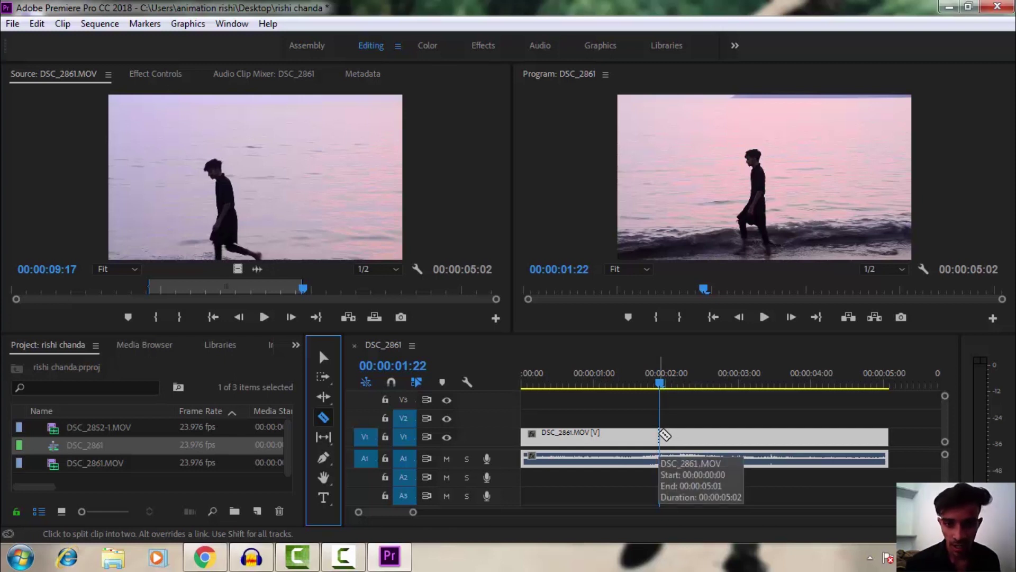
Step: Razor-cut the beach clip, undo each cut, and turn snapping back on
left_click(662, 435)
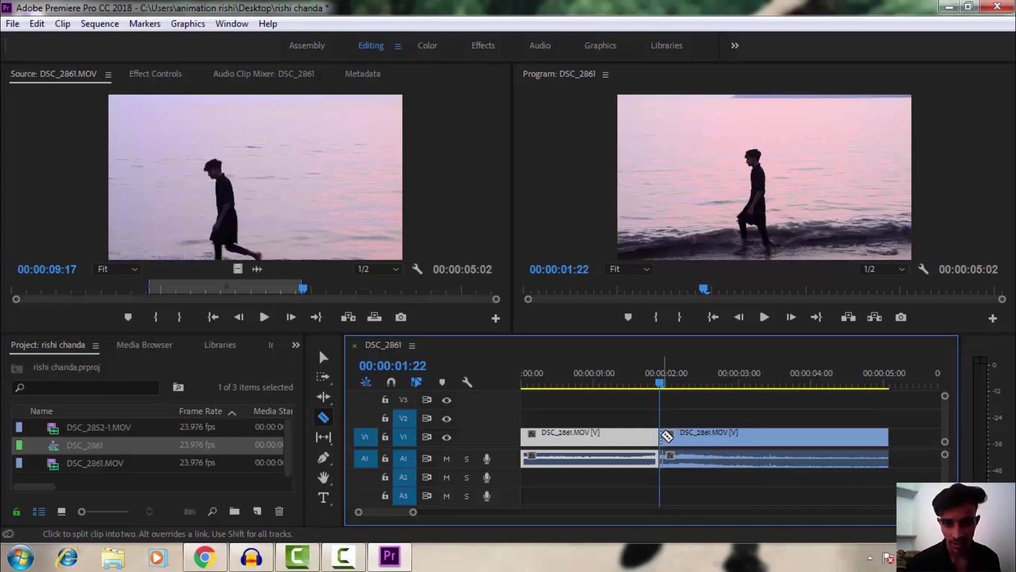
key("ctrl+z")
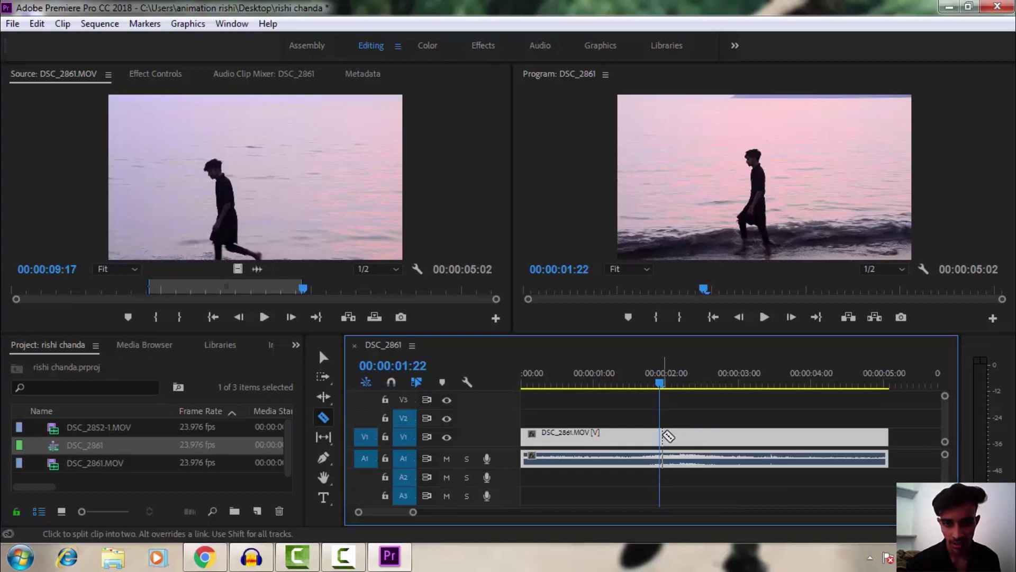
left_click(391, 381)
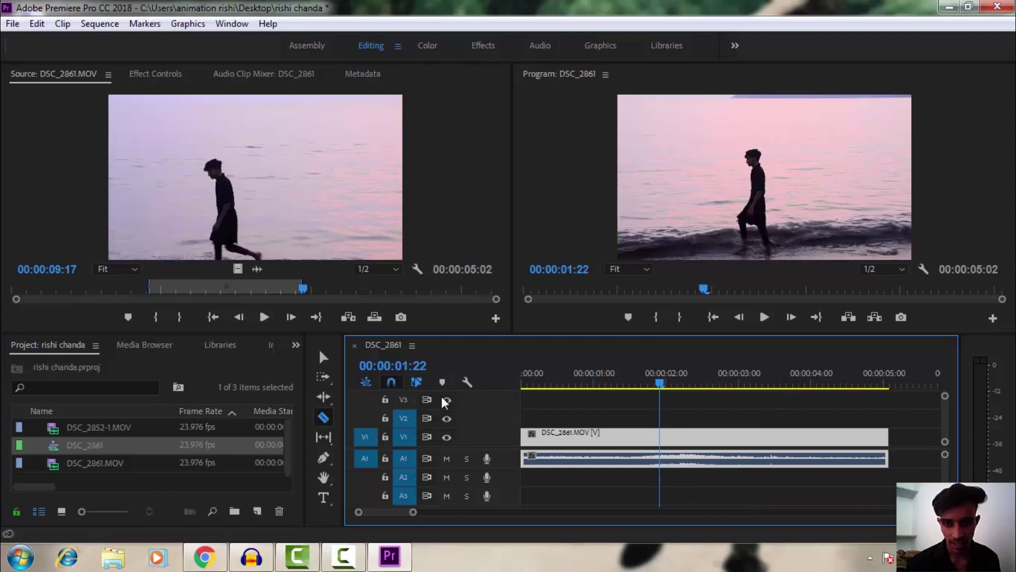
left_click(669, 433)
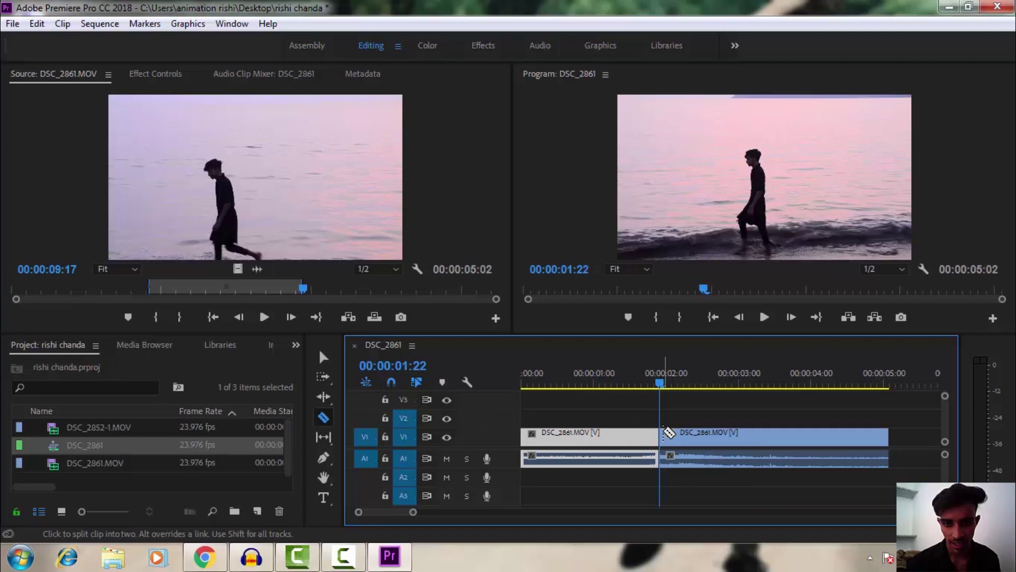
key("ctrl+z")
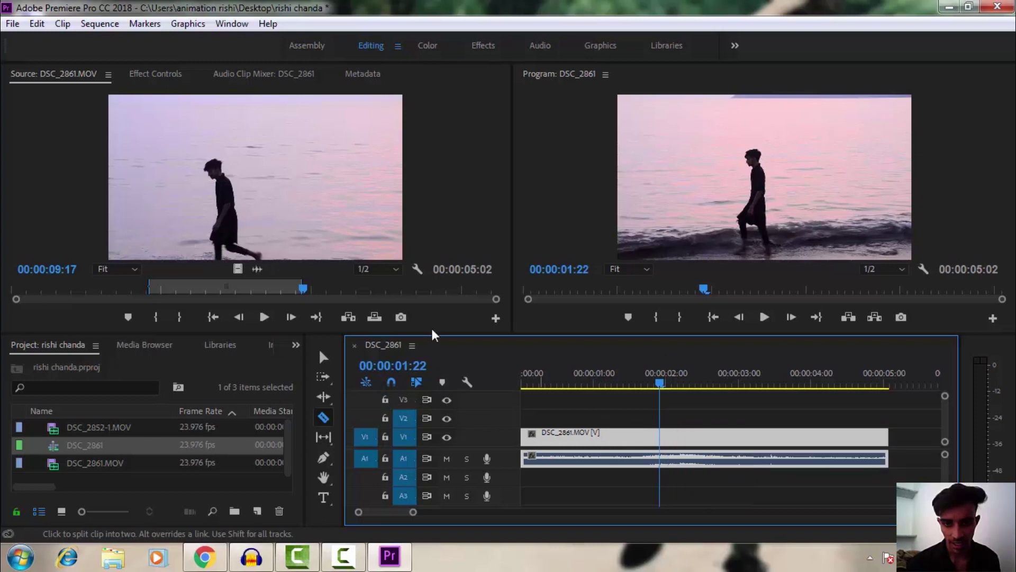
Step: Make two close Razor cuts, undo both, and re-enable snapping
left_click(662, 437)
left_click(651, 437)
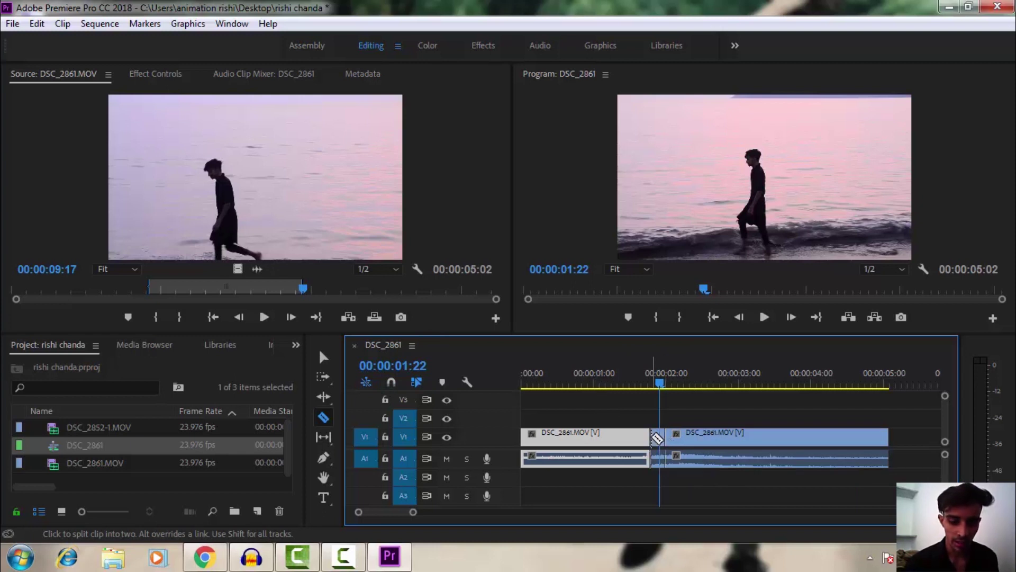
key("ctrl+z")
key("ctrl+z")
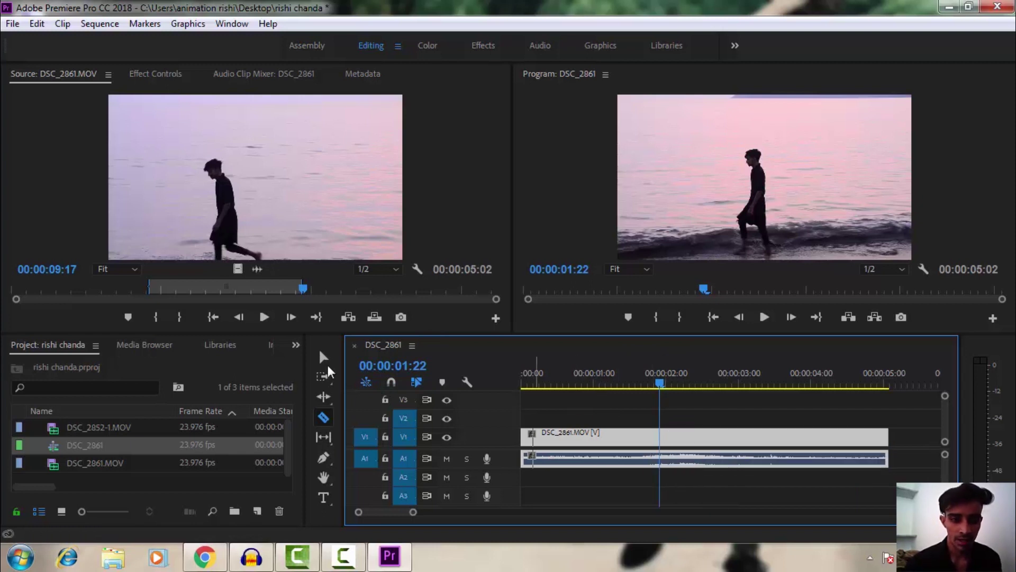
left_click(392, 382)
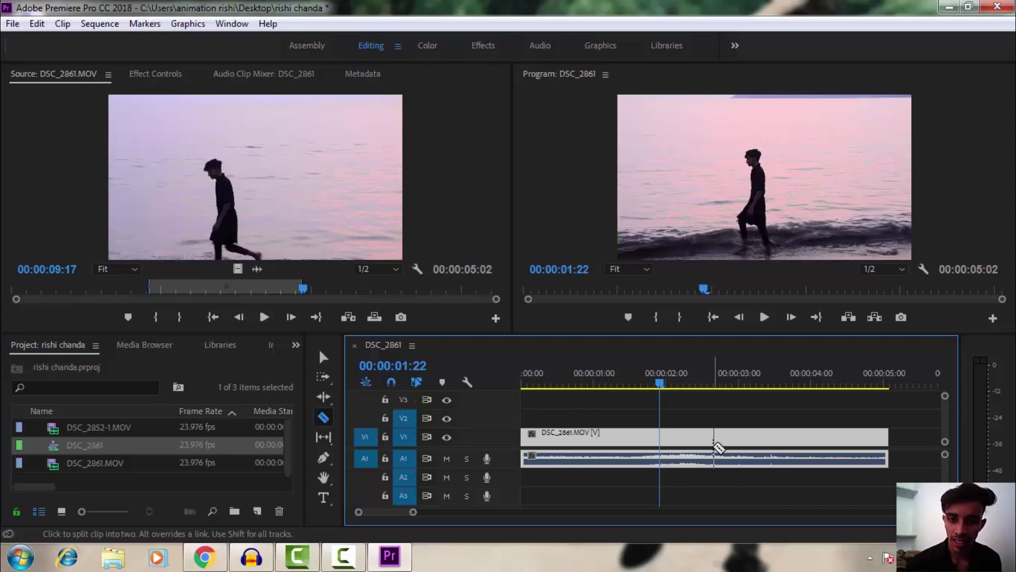
Step: Make one more cut, undo it, and switch to the Track Select Forward tool
left_click(665, 437)
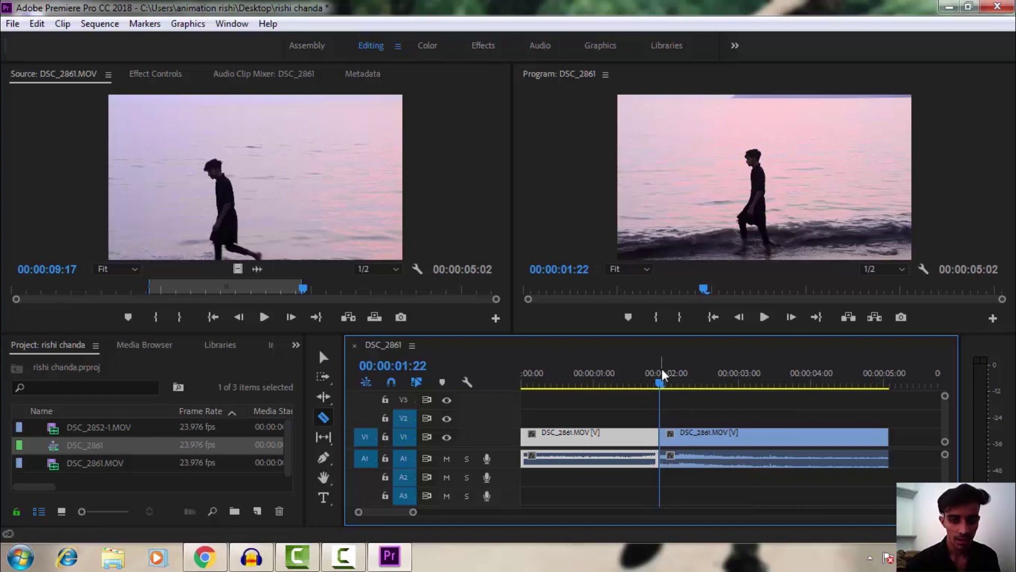
key("ctrl+z")
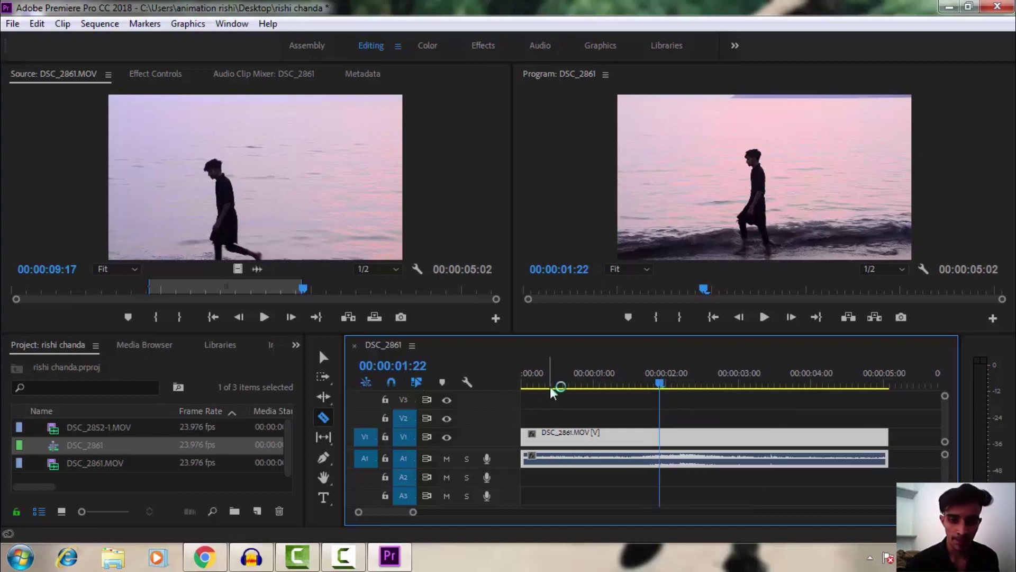
left_click(324, 376)
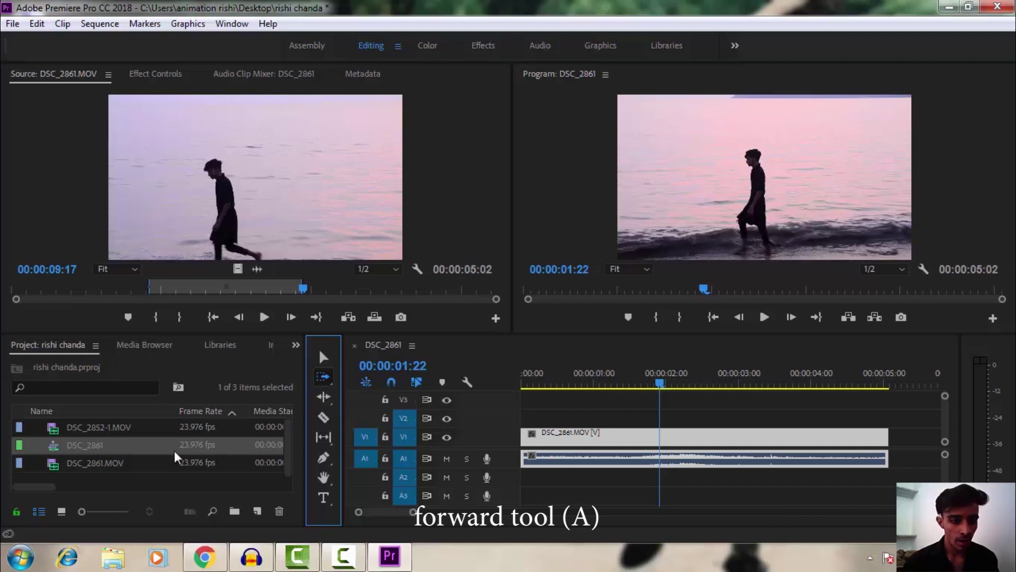
Step: Zoom out the timeline and place a second DSC_2861.MOV copy after the first clip
left_click(121, 462)
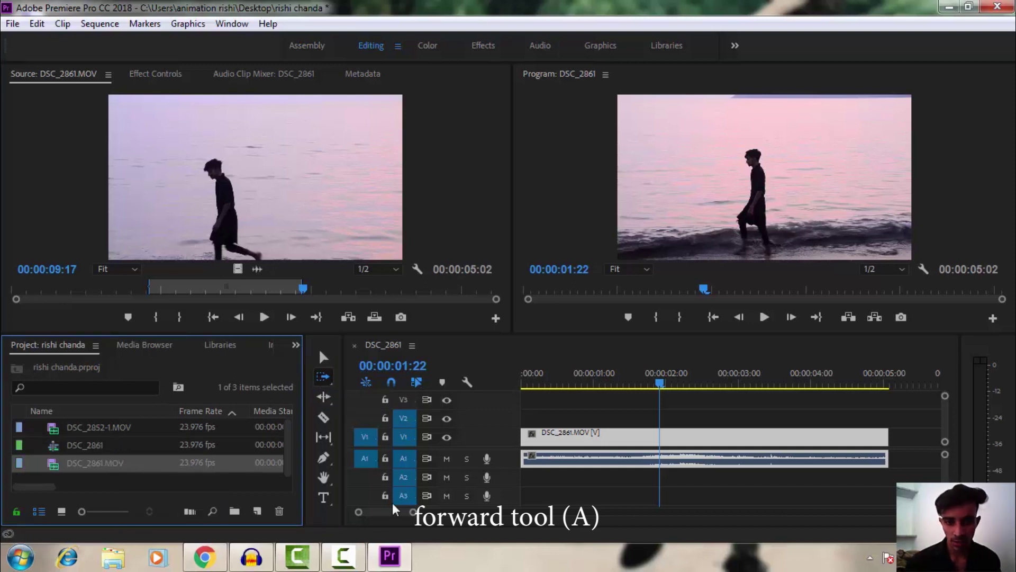
left_click_drag(413, 512, 434, 512)
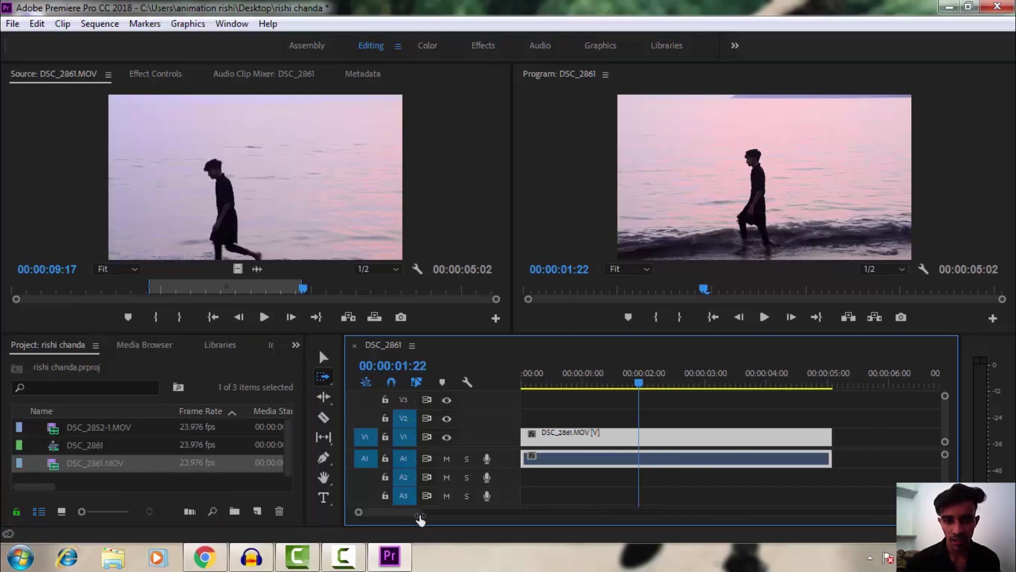
left_click(163, 475)
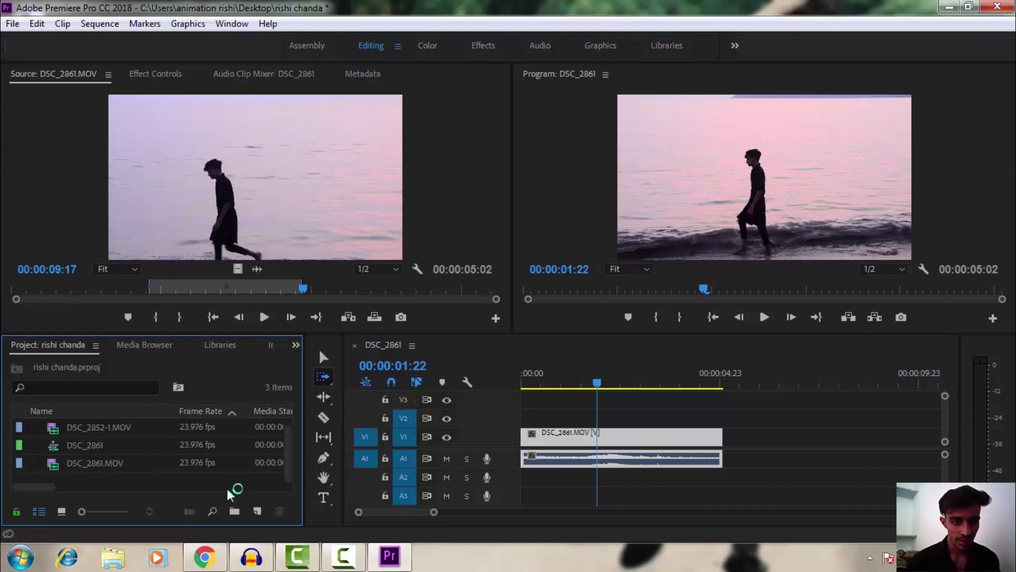
left_click_drag(114, 461, 727, 444)
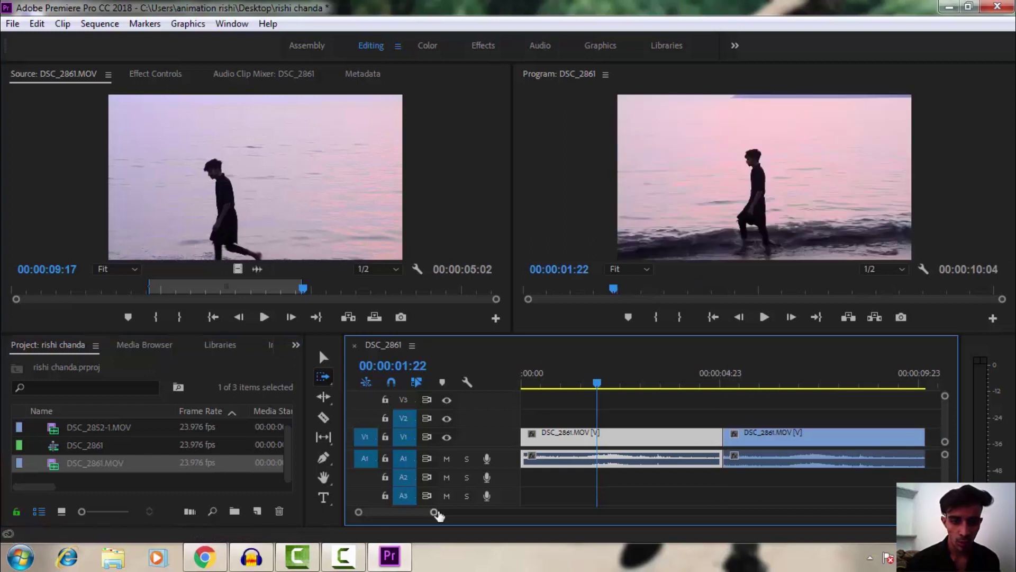
Step: Append DSC_2852-1.MOV to the end of the sequence on V1/A1
left_click_drag(434, 513, 464, 512)
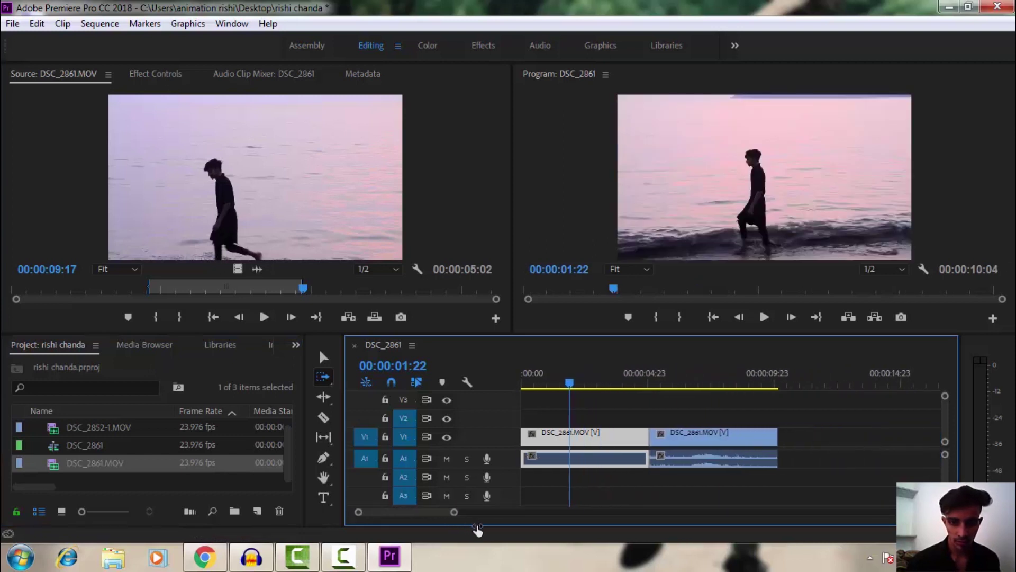
left_click(107, 430)
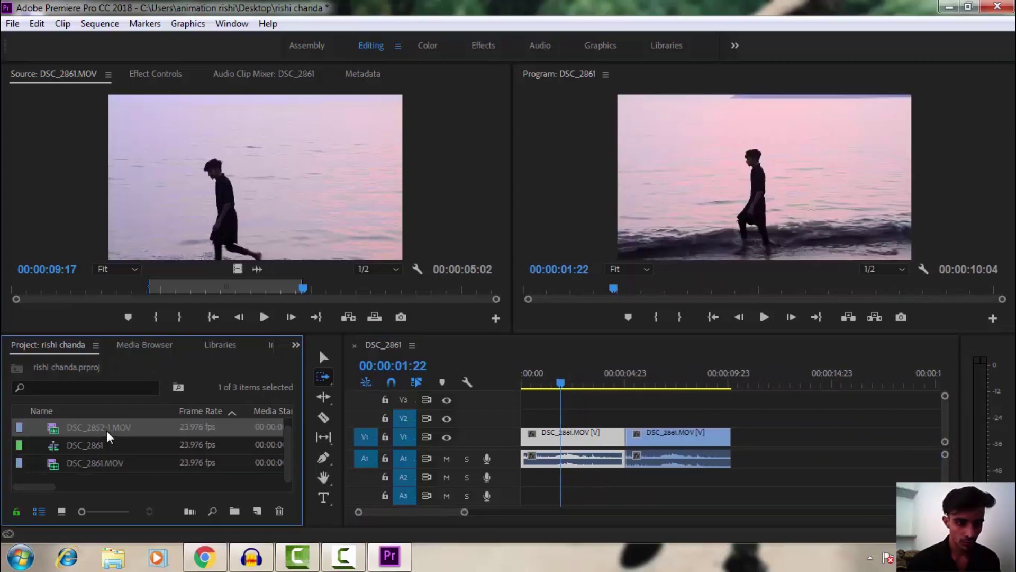
left_click_drag(335, 410, 736, 438)
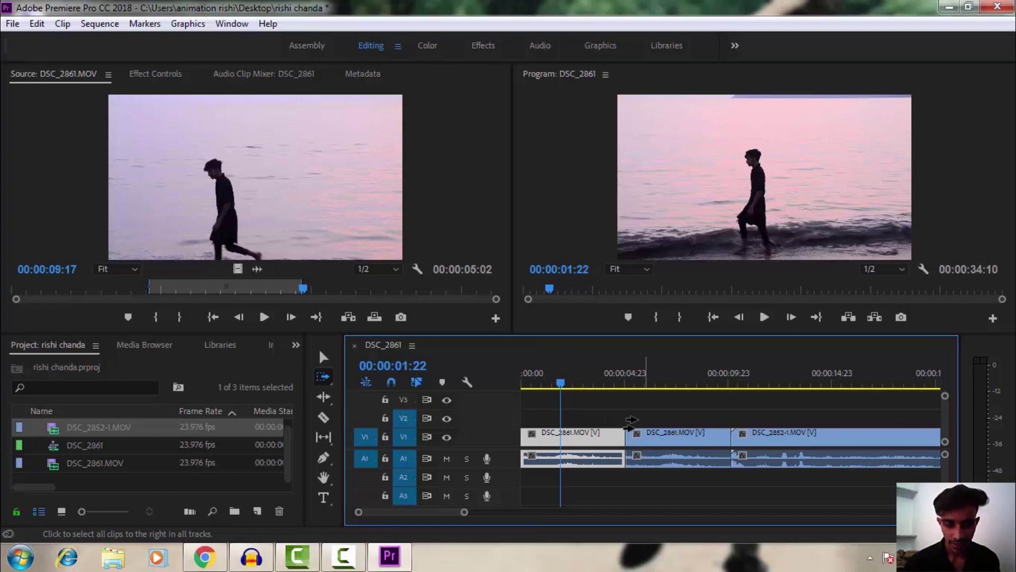
Step: Razor-cut DSC_2852-1.MOV into two pieces and return to the Selection tool
key("c")
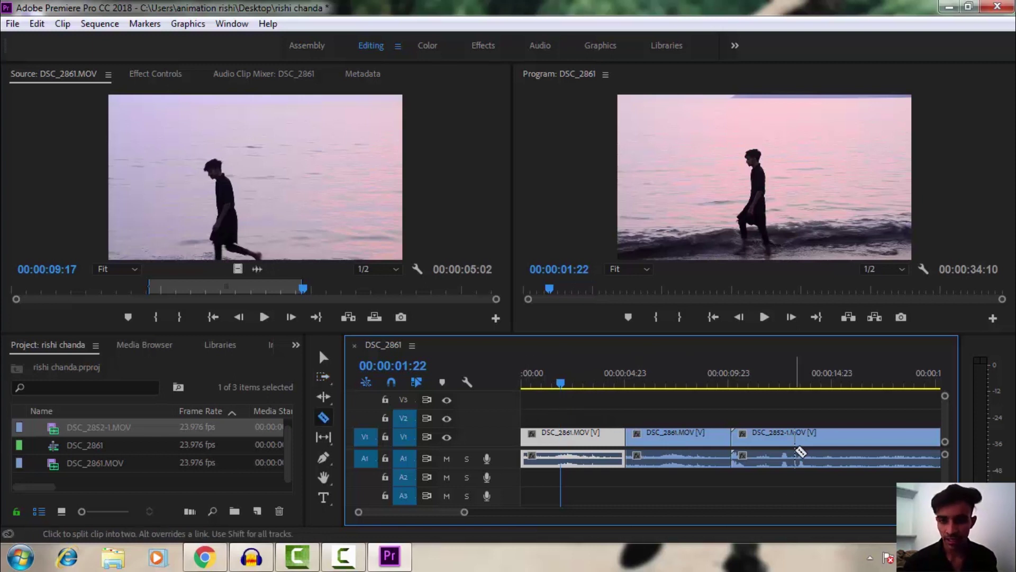
left_click(872, 454)
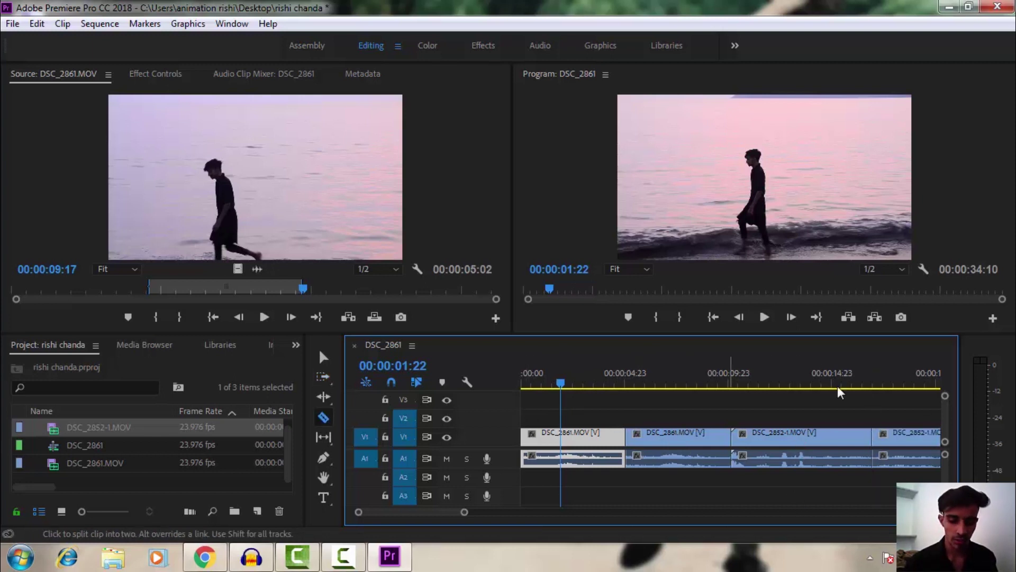
key("v")
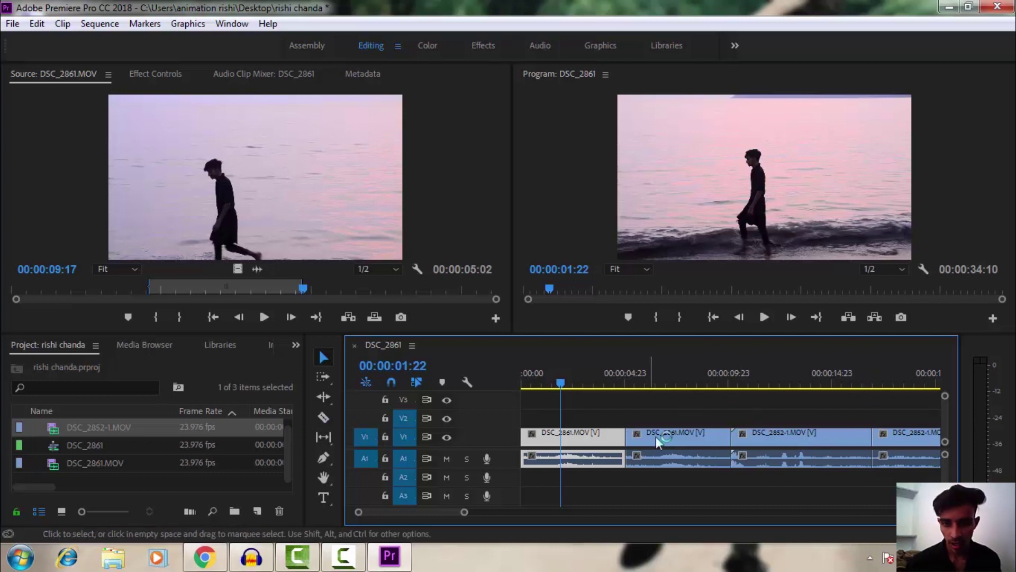
Step: Move DSC_2852-1.MOV pieces between V1 and V2, then undo the third clip's move
left_click(623, 439)
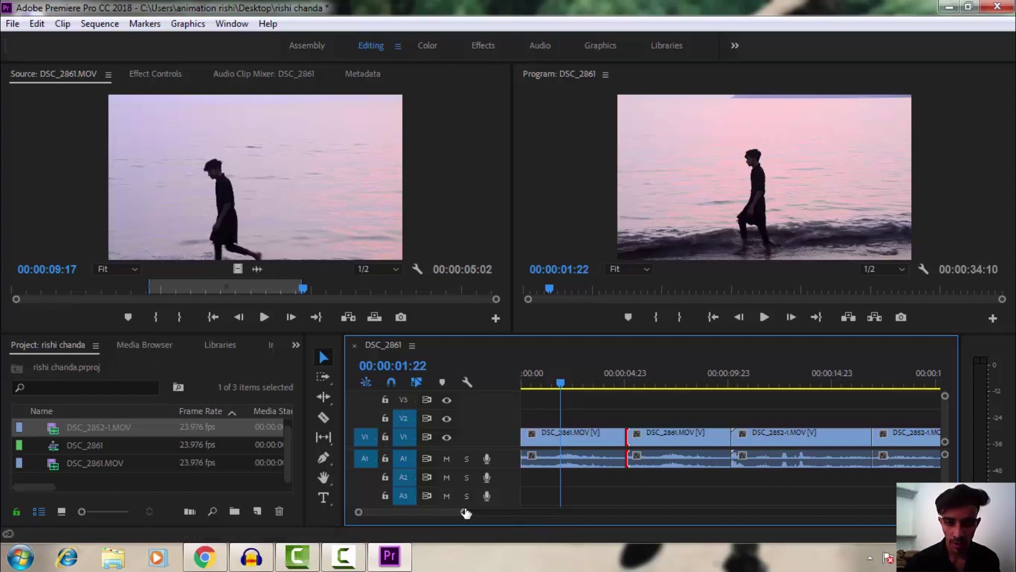
left_click_drag(458, 514, 467, 511)
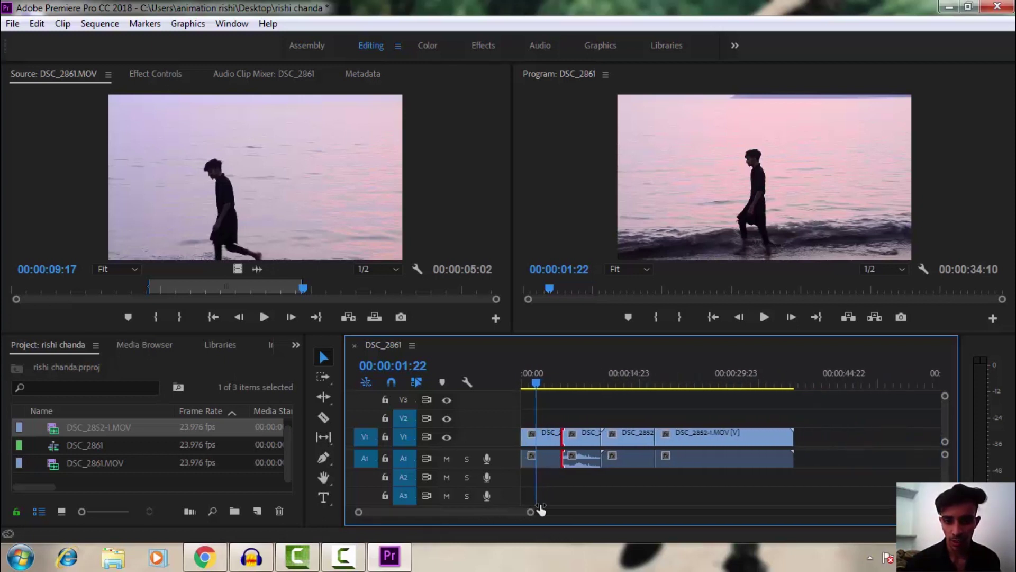
left_click_drag(466, 512, 543, 512)
left_click_drag(688, 433, 819, 417)
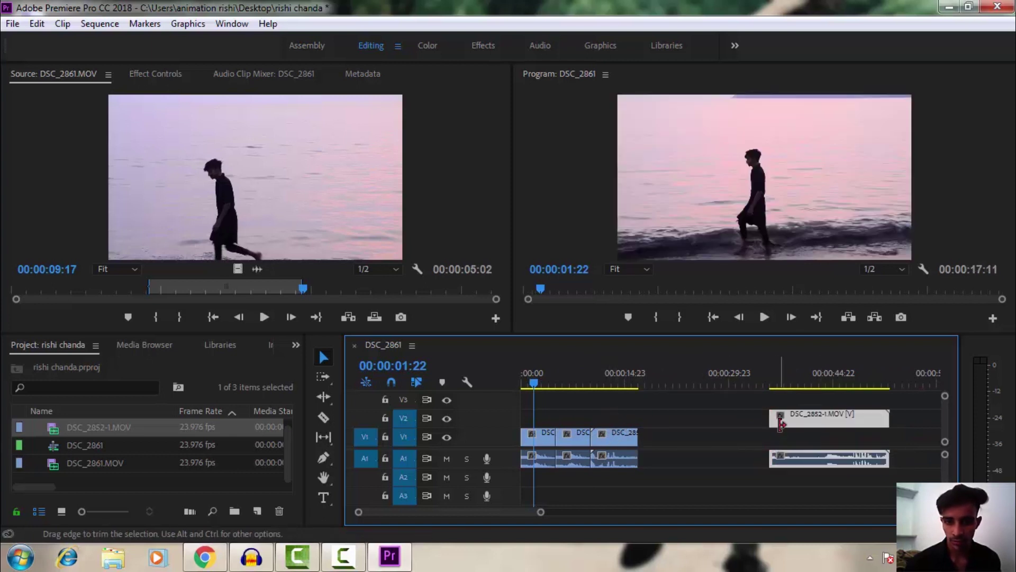
left_click_drag(797, 430, 797, 444)
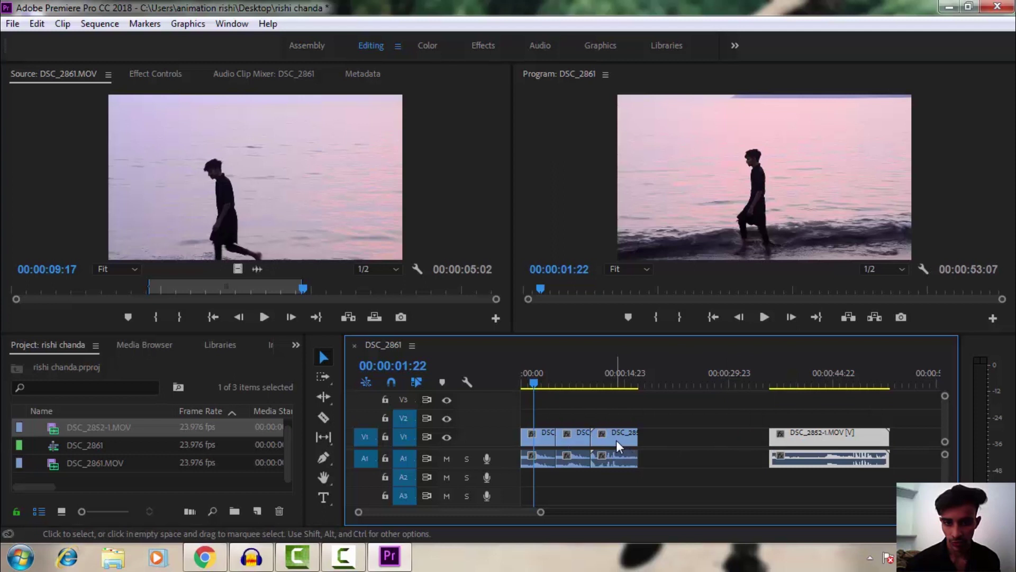
left_click_drag(620, 446, 747, 444)
key("ctrl+z")
Step: Delete the gap before the last clip and choose Track Select Forward
left_click(746, 443)
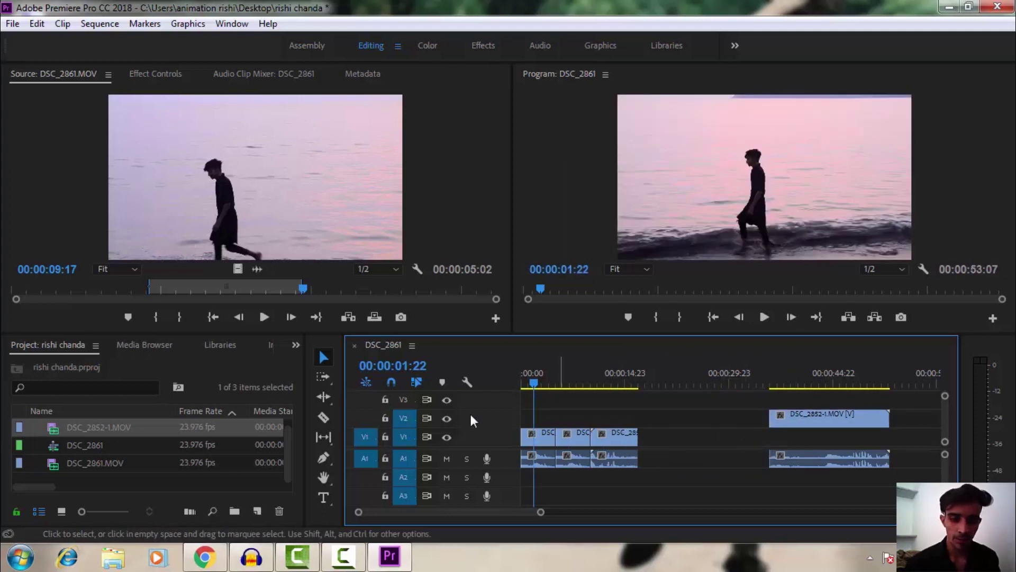
key("Delete")
left_click(323, 377)
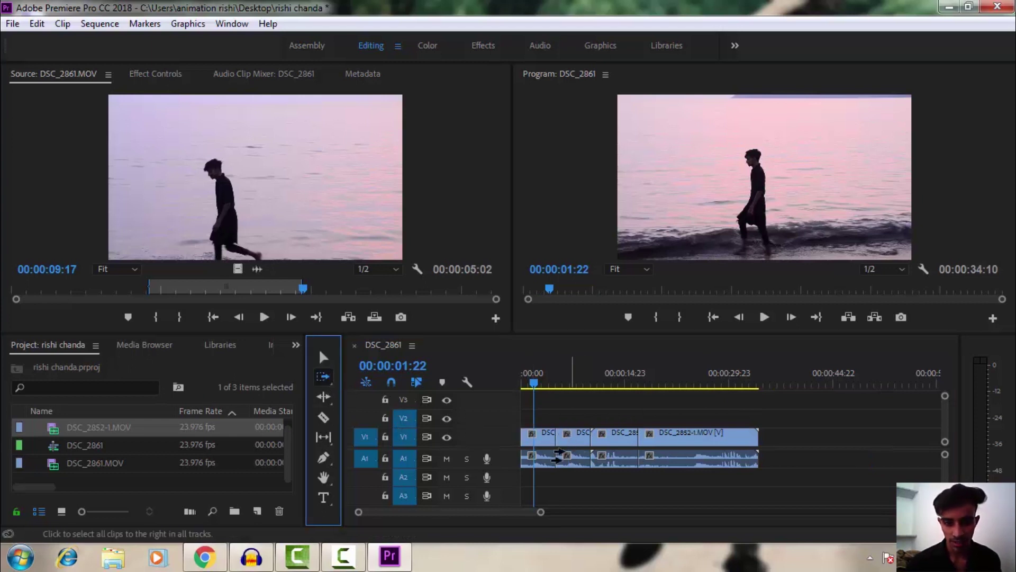
Step: Push all V1/A1 clips later, drop them back gap-free, and show the forward/backward track-select options
left_click(500, 509)
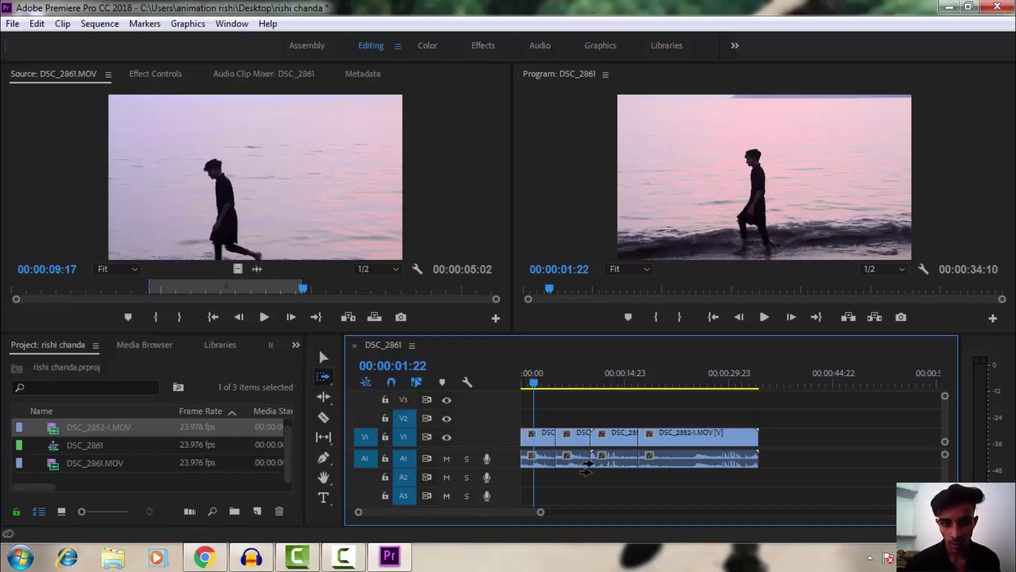
mouse_move(585, 438)
left_mouse_down()
mouse_move(700, 438)
mouse_move(598, 450)
left_mouse_up()
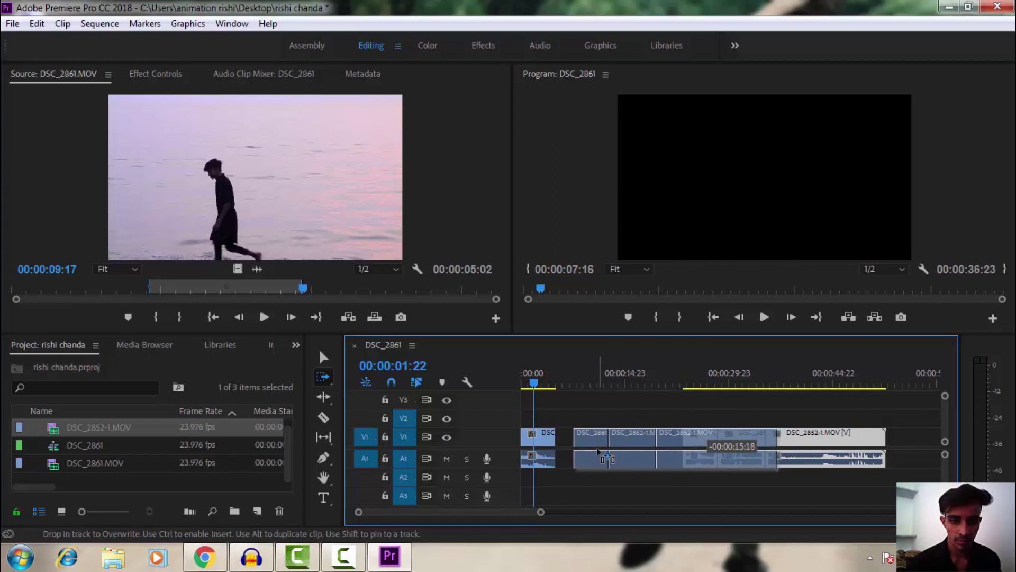
left_click_drag(598, 450, 580, 450)
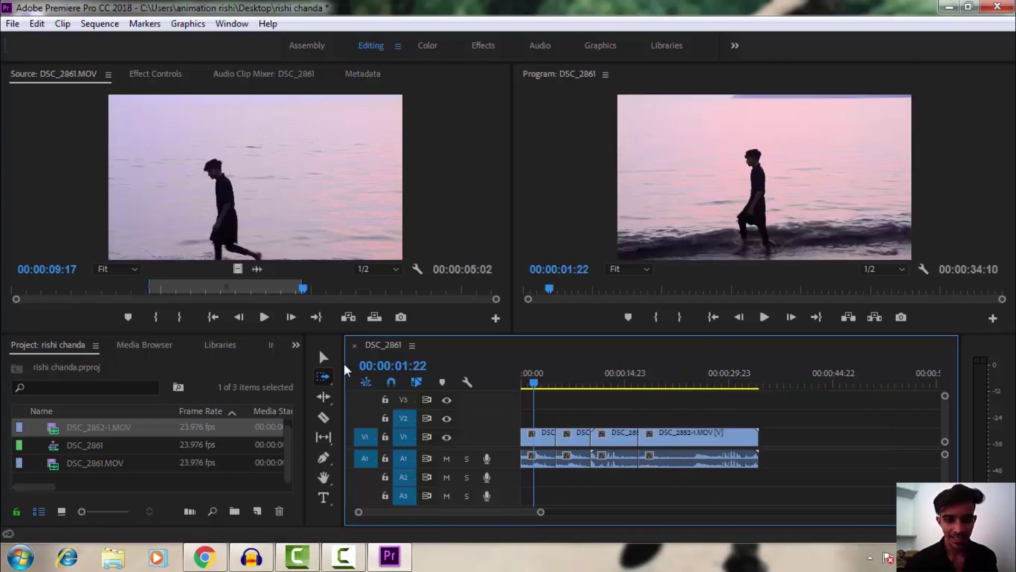
left_click(322, 377)
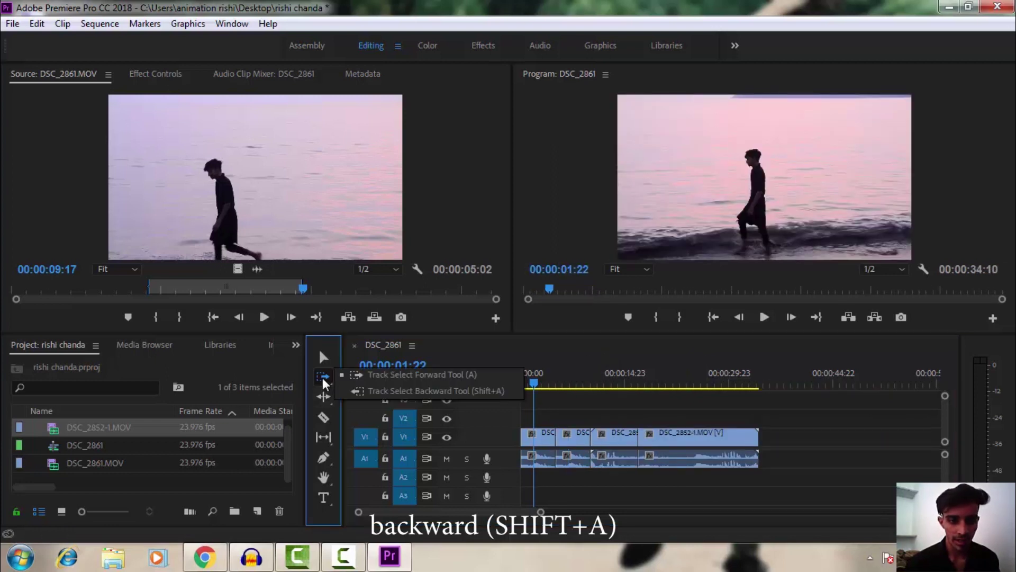
left_click(389, 392)
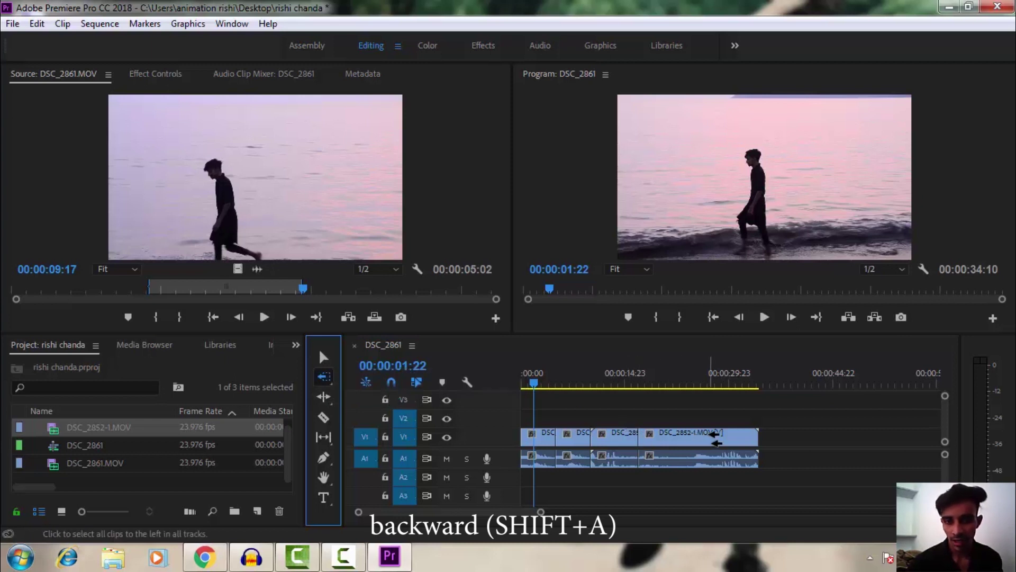
left_click(683, 436)
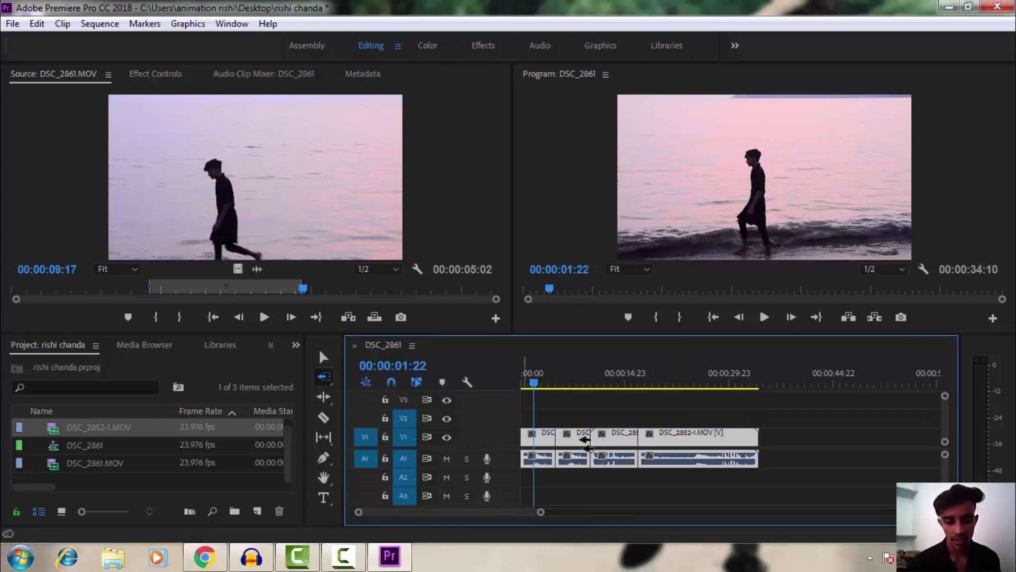
left_click_drag(723, 439, 449, 448)
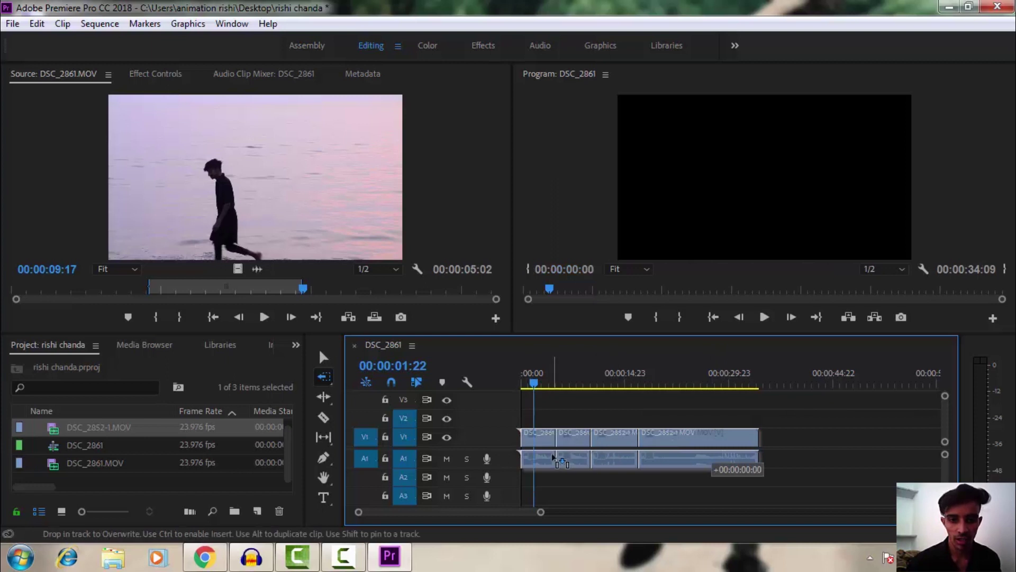
mouse_move(449, 447)
left_mouse_down()
mouse_move(853, 448)
mouse_move(817, 466)
left_mouse_up()
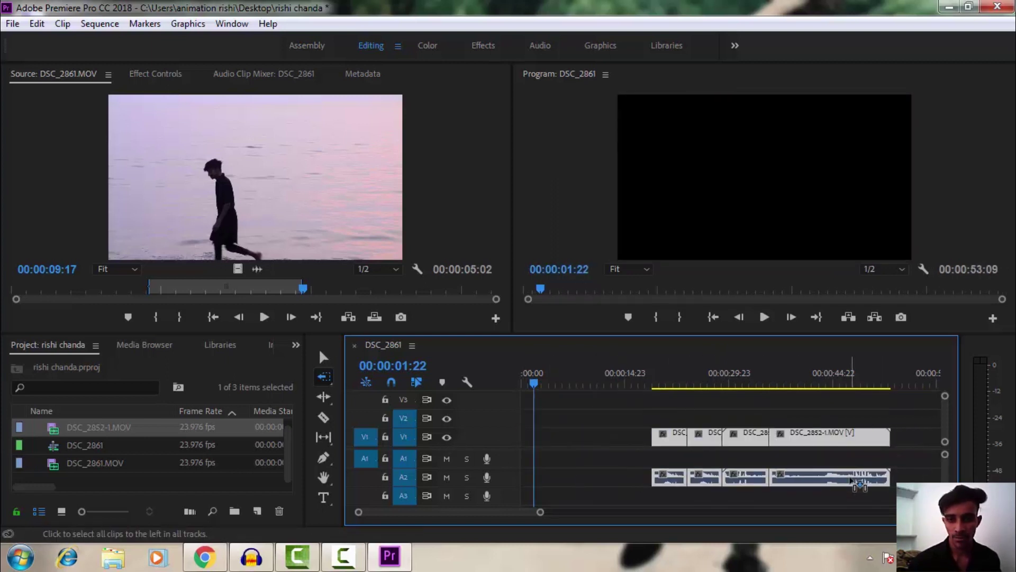
left_click(750, 442)
left_click_drag(751, 439, 890, 446)
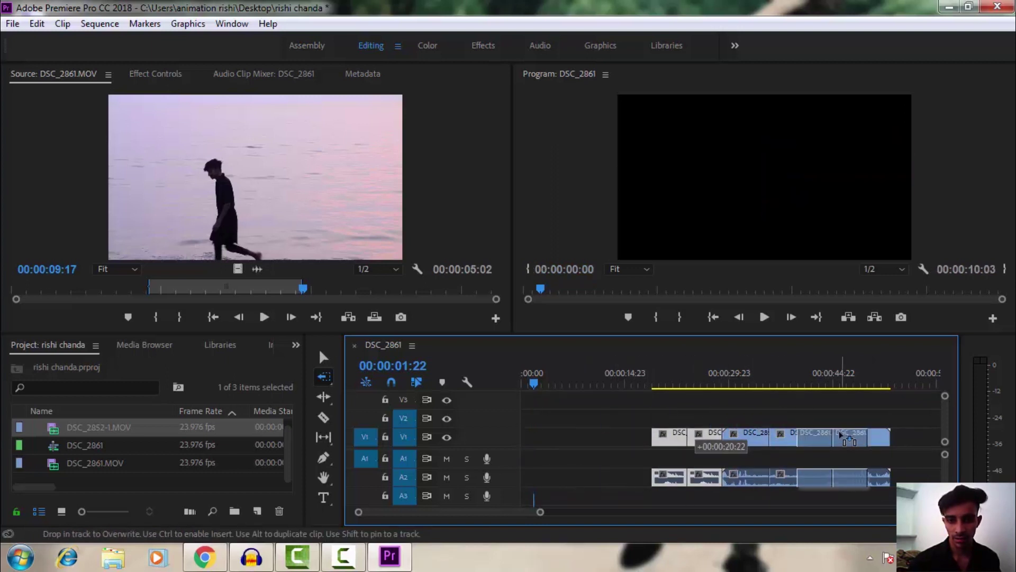
left_click_drag(895, 449, 749, 464)
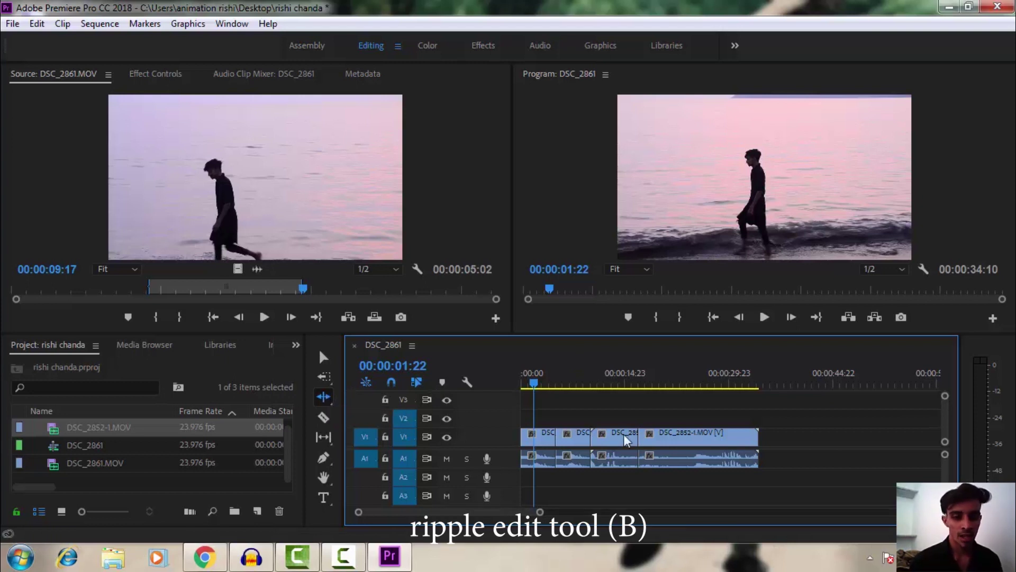
Step: Ripple-trim the first V1 clip's end shorter, then longer, keeping the sequence at 00:00:34:10
left_click(553, 436)
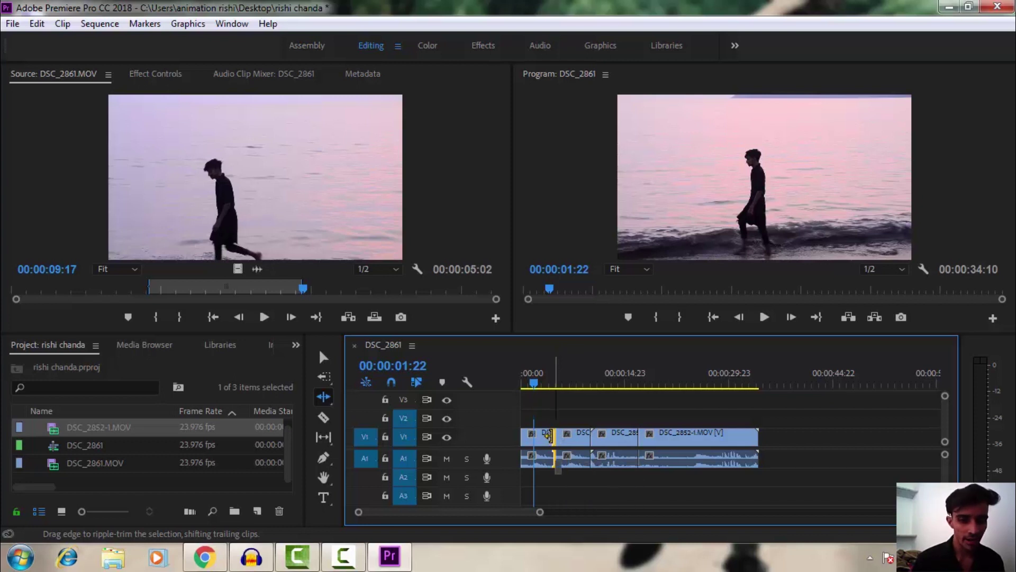
left_click_drag(549, 435, 540, 433)
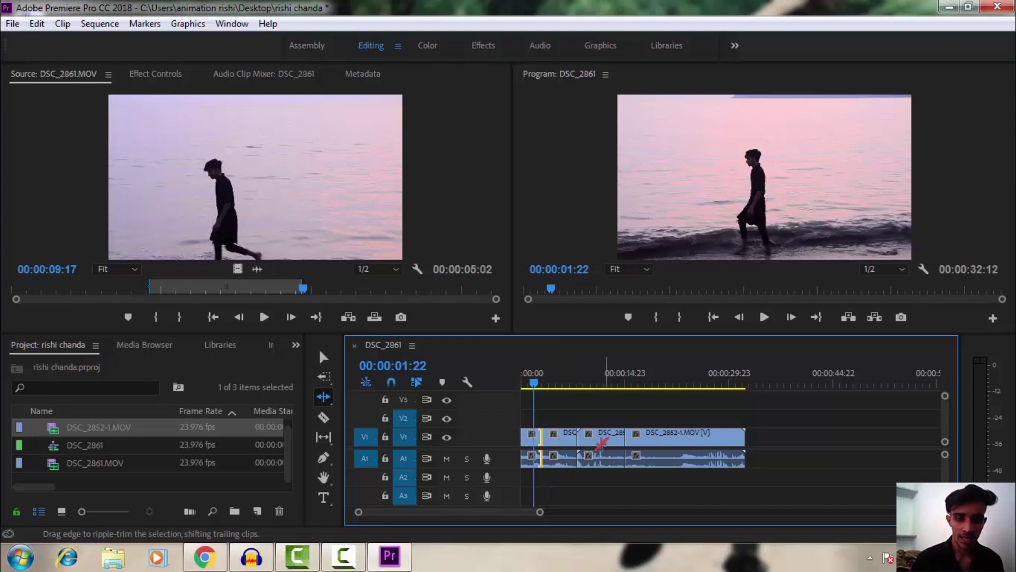
left_click_drag(536, 435, 554, 435)
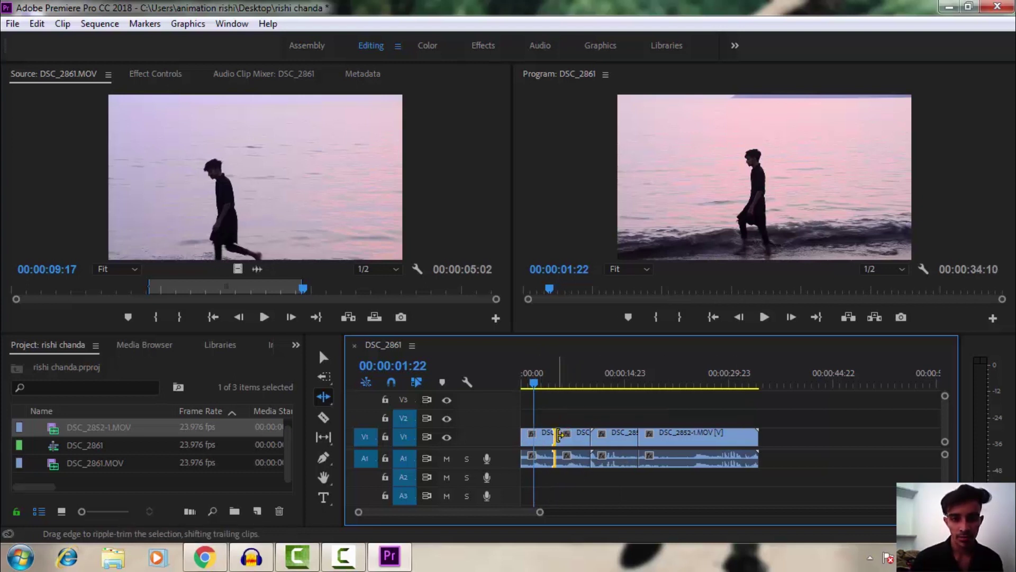
left_click_drag(555, 435, 573, 436)
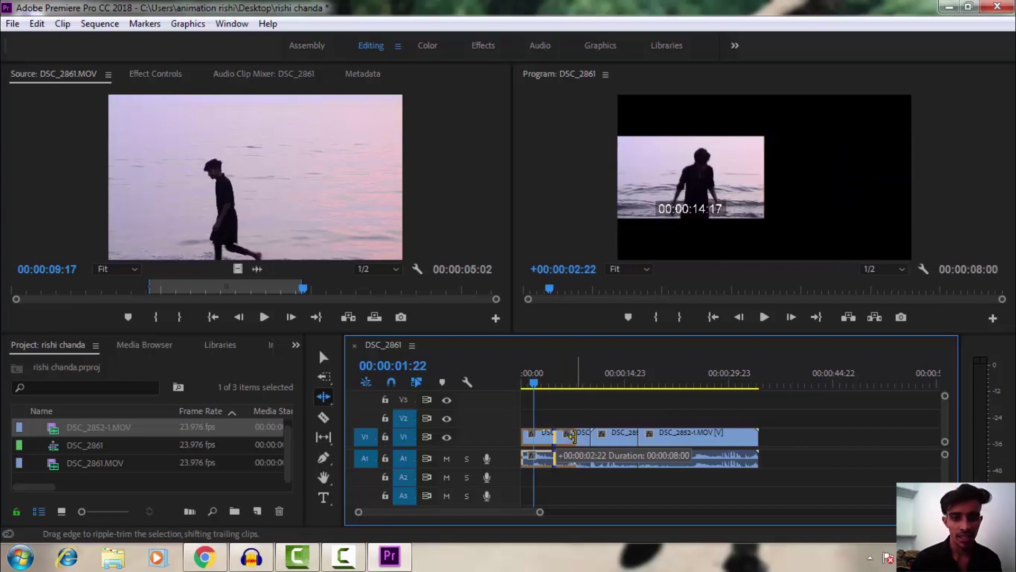
left_click_drag(586, 440, 590, 440)
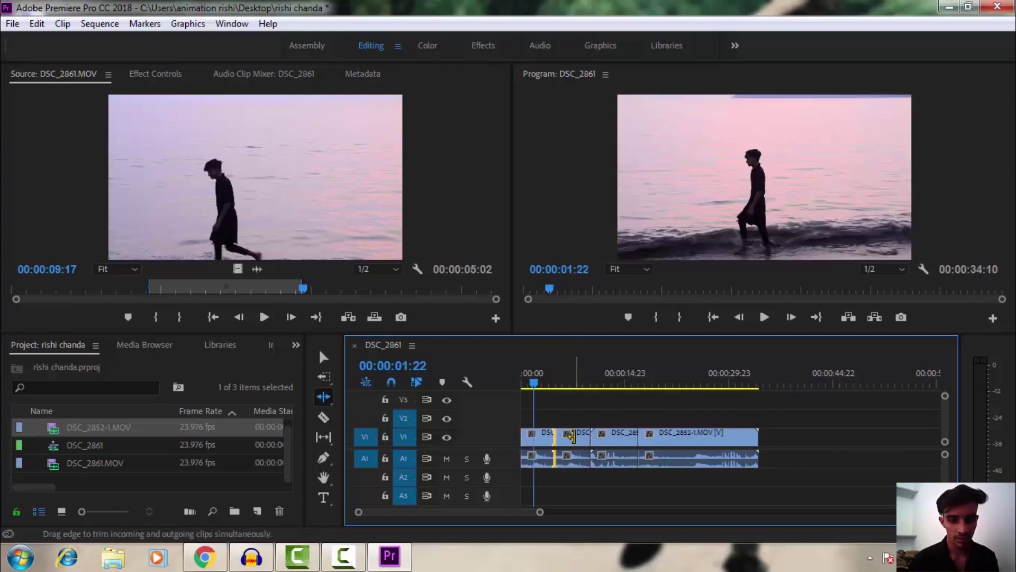
Step: Switch to the Rolling Edit Tool, roll the cut between the first two V1 clips, and undo it
left_click(322, 395)
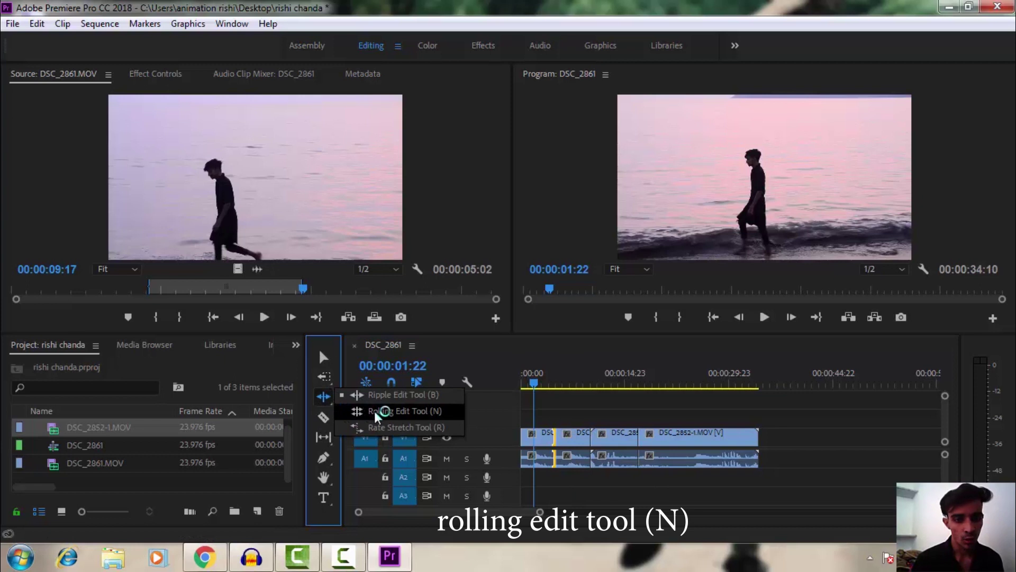
left_click(374, 410)
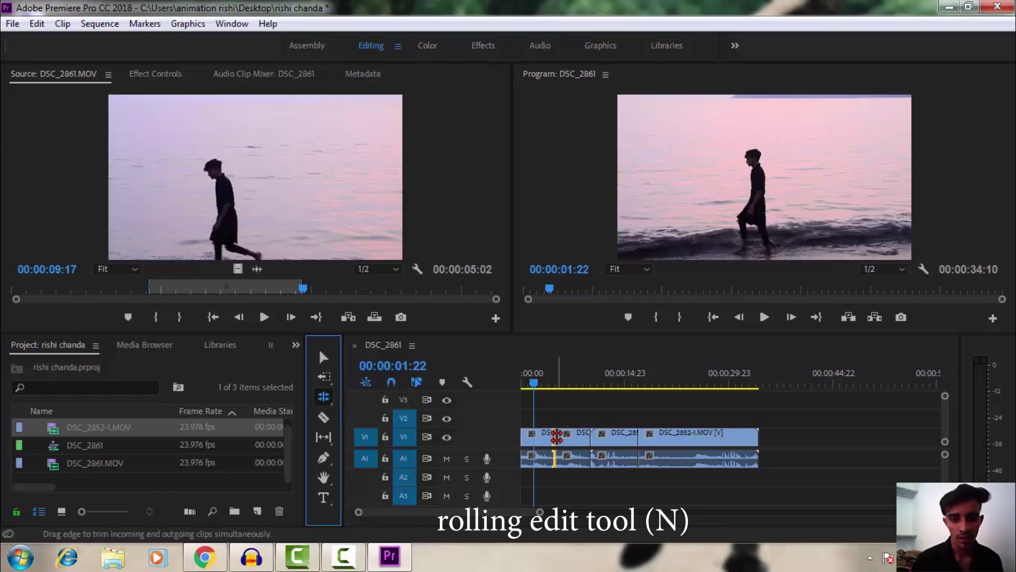
mouse_move(555, 436)
left_mouse_down()
mouse_move(569, 441)
mouse_move(545, 438)
left_mouse_up()
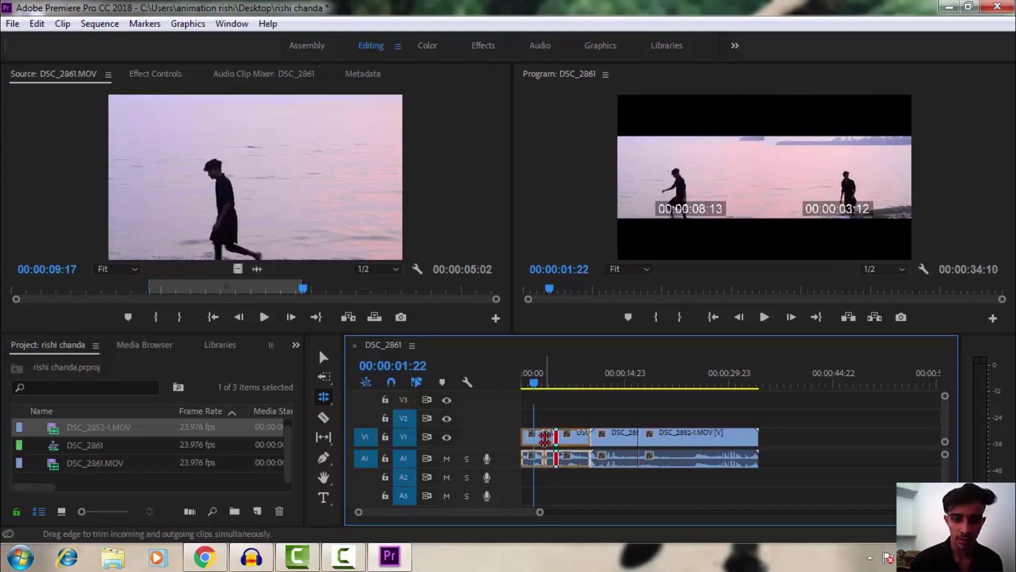
key("ctrl+z")
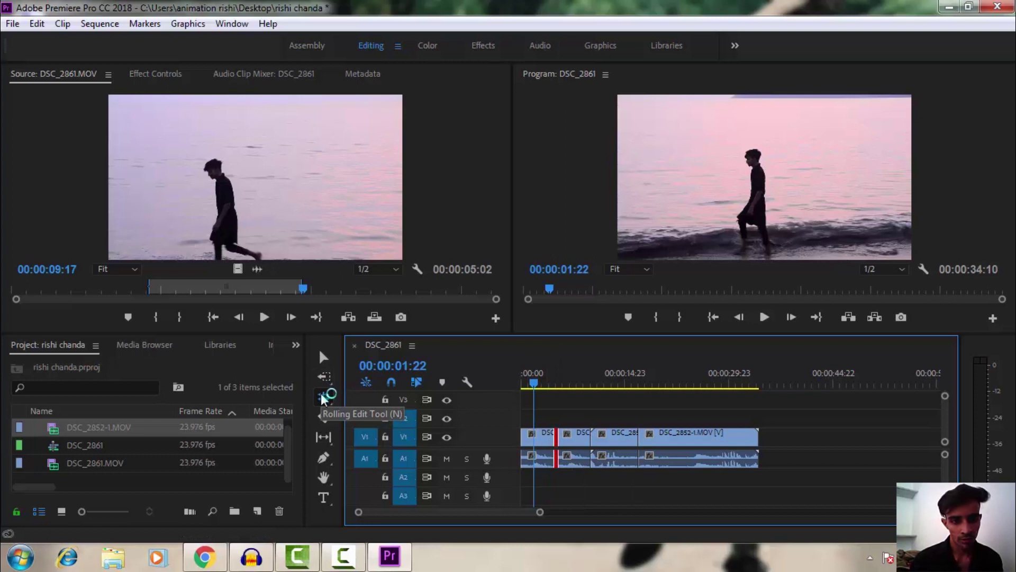
left_click(324, 397)
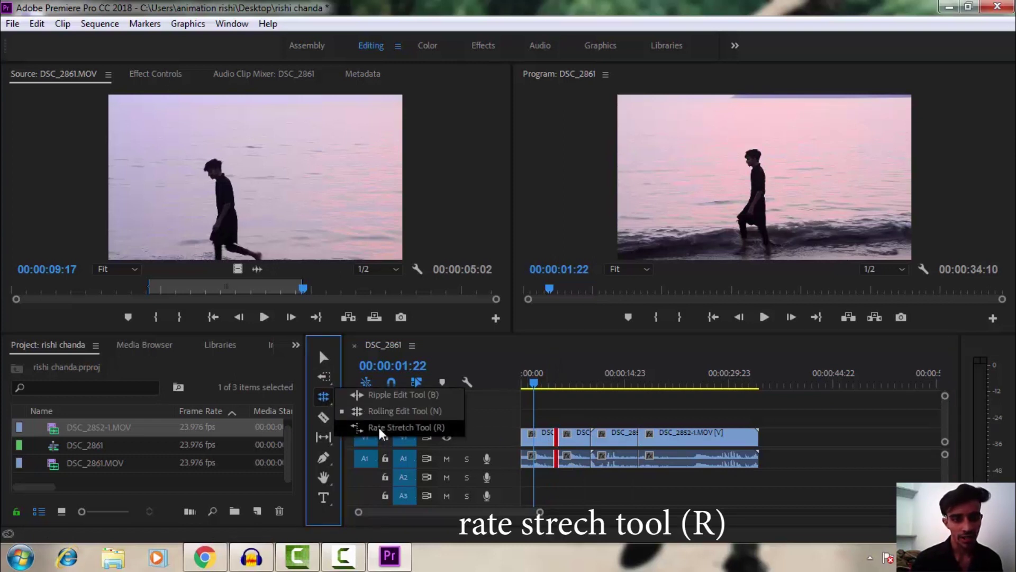
Step: With the Rate Stretch Tool, shorten DSC_2852-1.MOV to speed it up and play it back
left_click(393, 429)
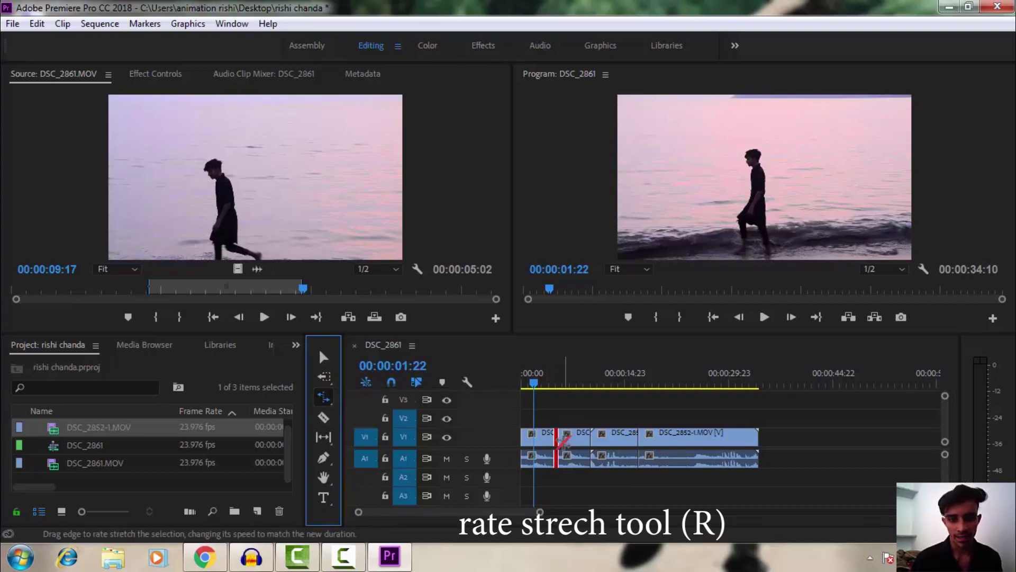
left_click(666, 444)
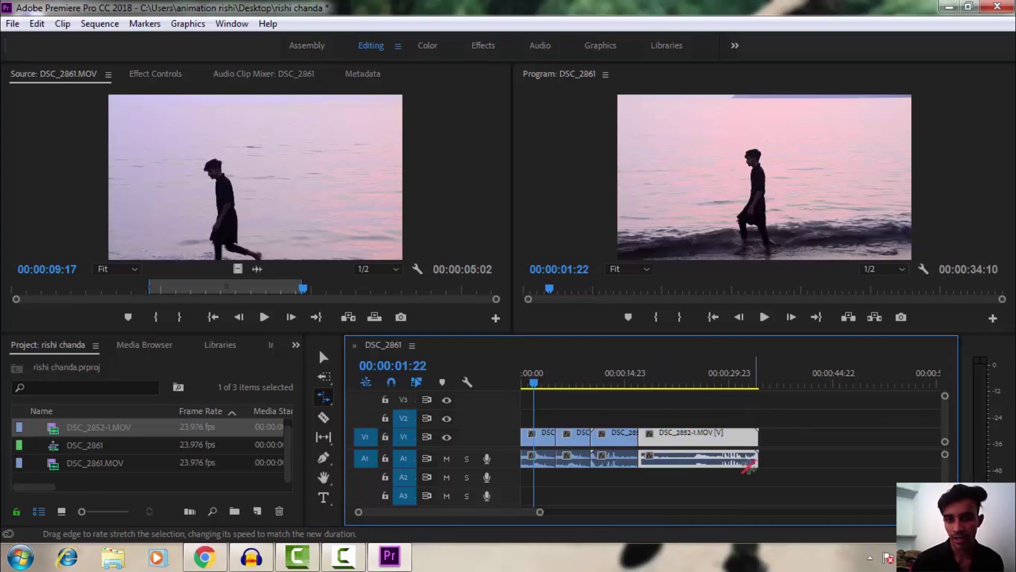
left_click_drag(756, 435, 682, 435)
left_click_drag(535, 381, 644, 398)
key("space")
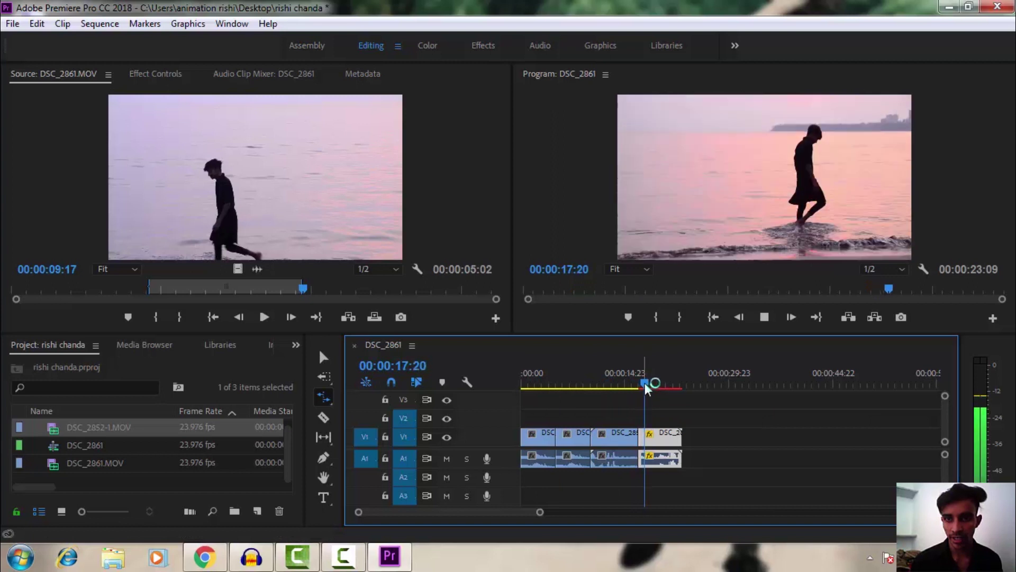
key("space")
Step: Stretch DSC_2852-1.MOV to 56.78% speed, preview it, and undo the stretch
left_click_drag(682, 436, 849, 447)
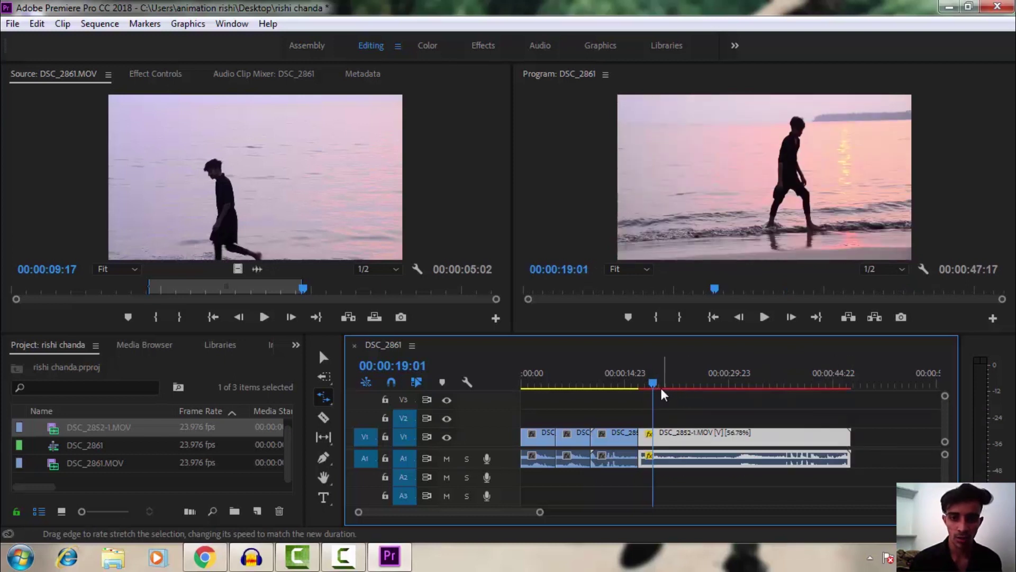
left_click_drag(654, 381, 648, 382)
key("space")
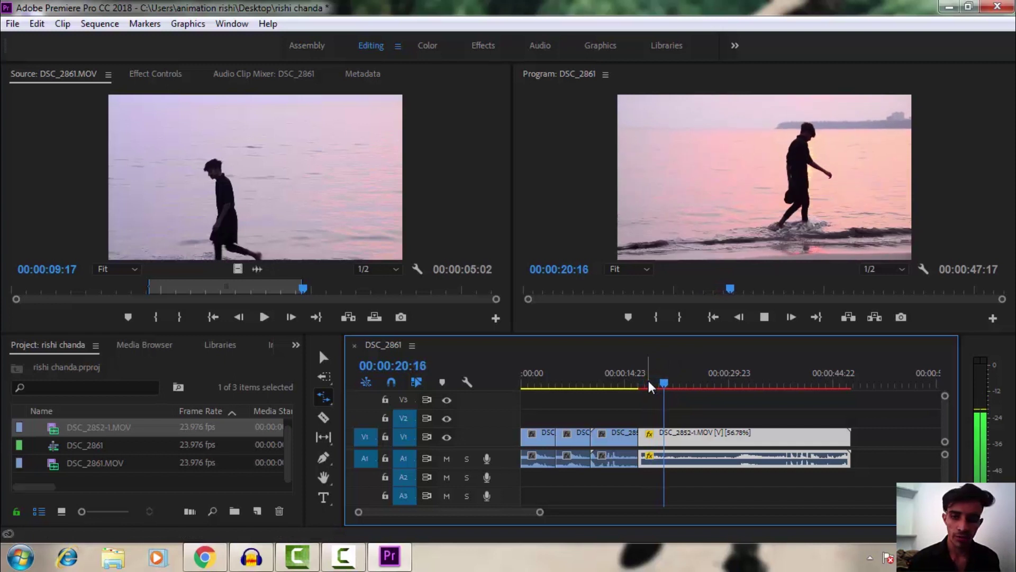
key("ctrl+z")
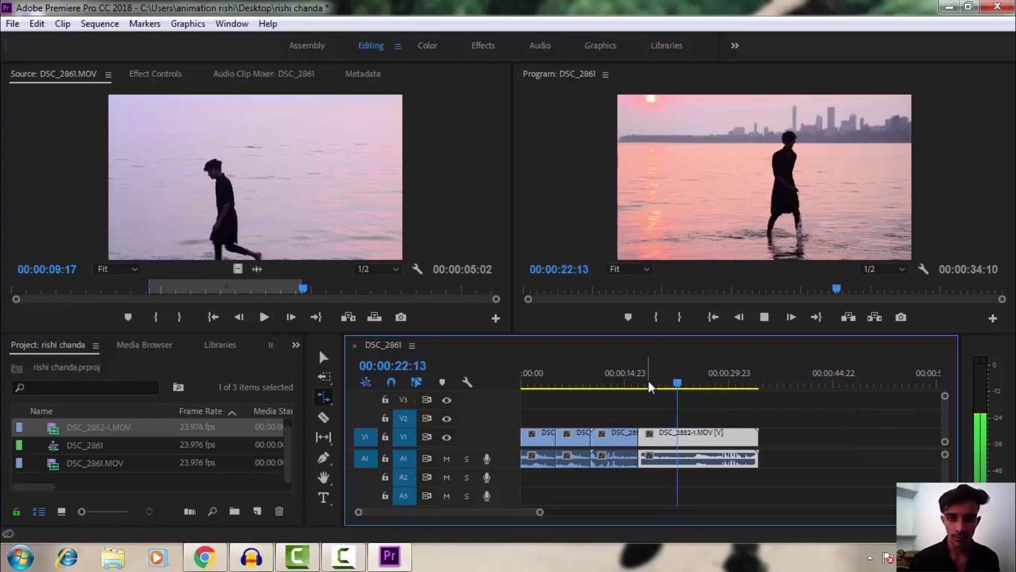
key("space")
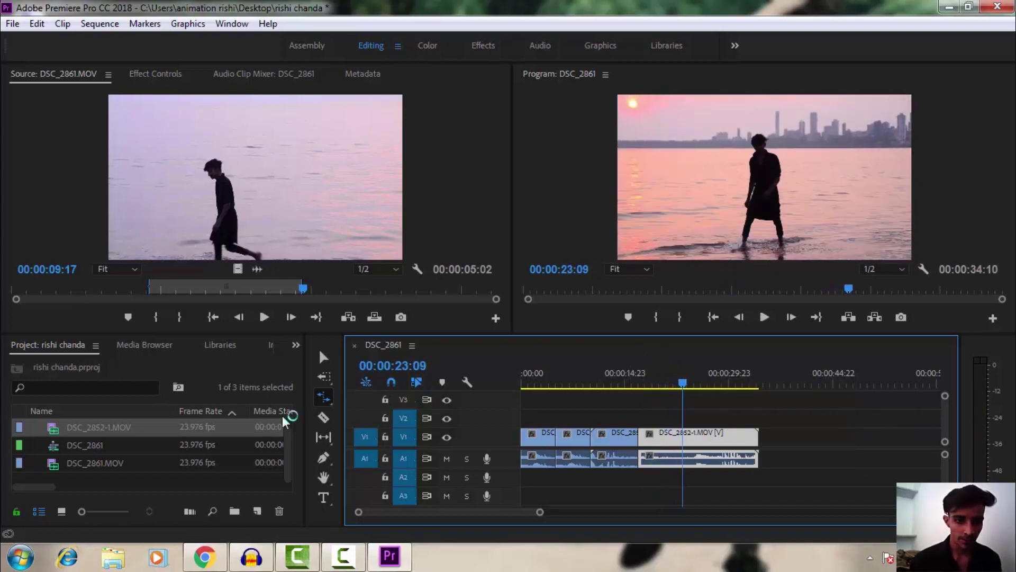
Step: Try the Razor tool and then the Hand tool
left_click(320, 437)
key("c")
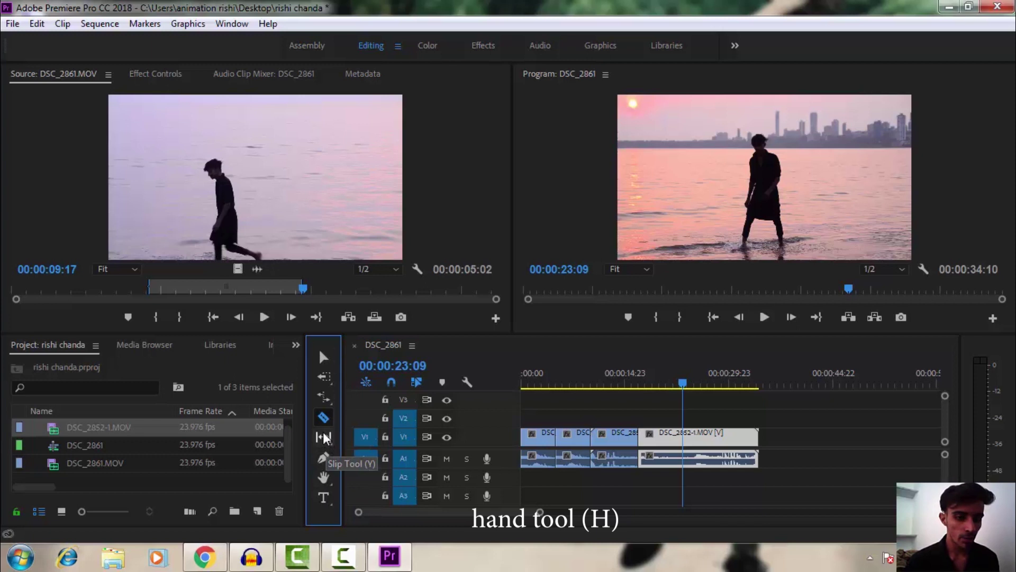
left_click(323, 477)
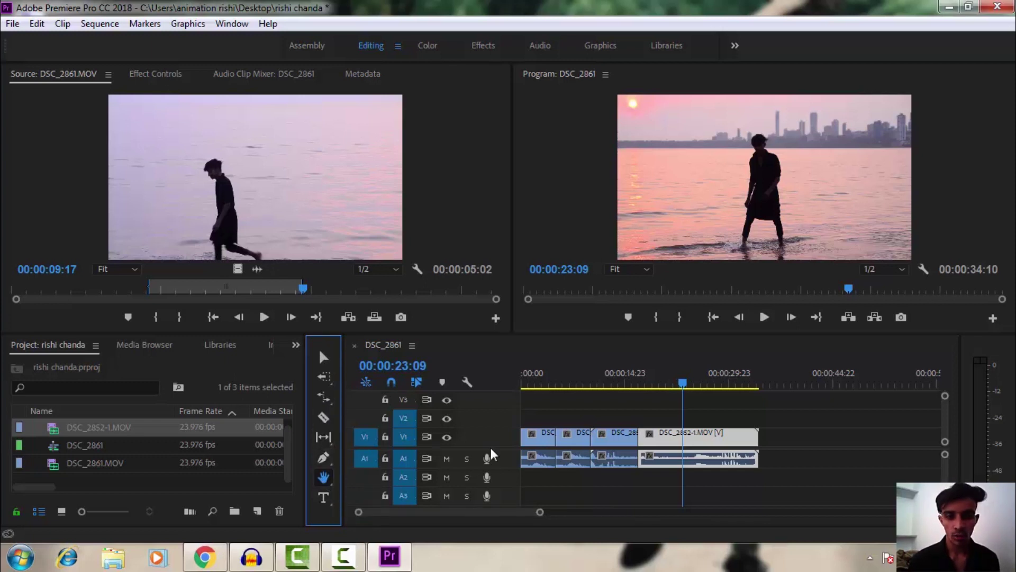
Step: View the Program monitor at 100%, return it to Fit, and select the Type Tool
left_click(645, 270)
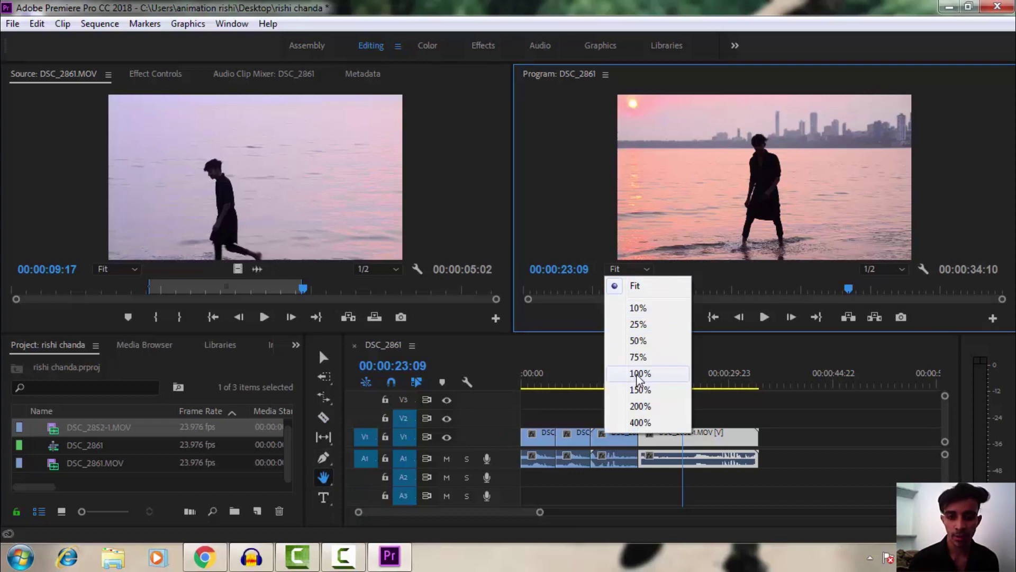
left_click(639, 375)
mouse_move(723, 133)
left_mouse_down()
mouse_move(732, 119)
mouse_move(753, 229)
left_mouse_up()
left_click(628, 269)
left_click(636, 286)
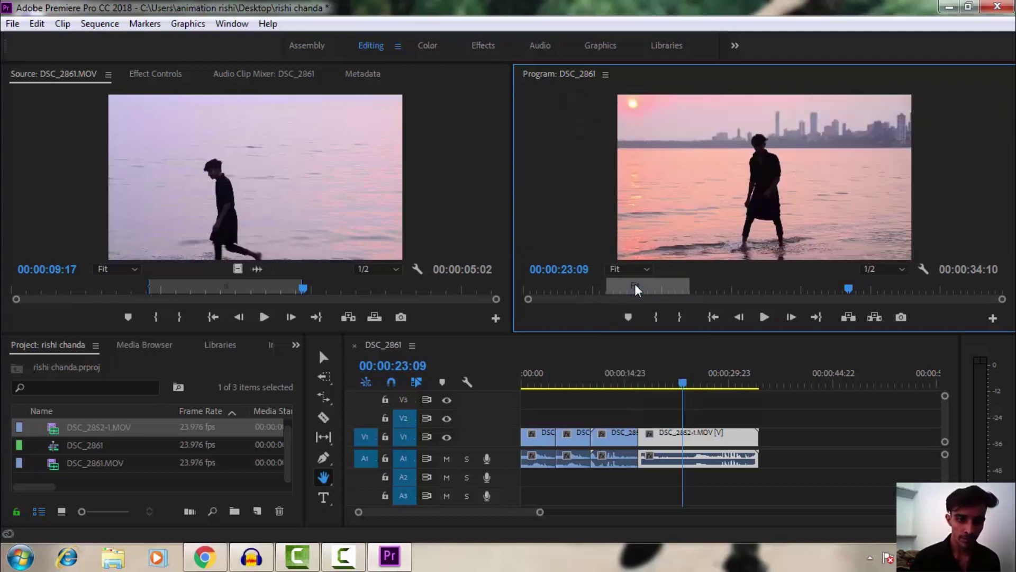
left_click(324, 504)
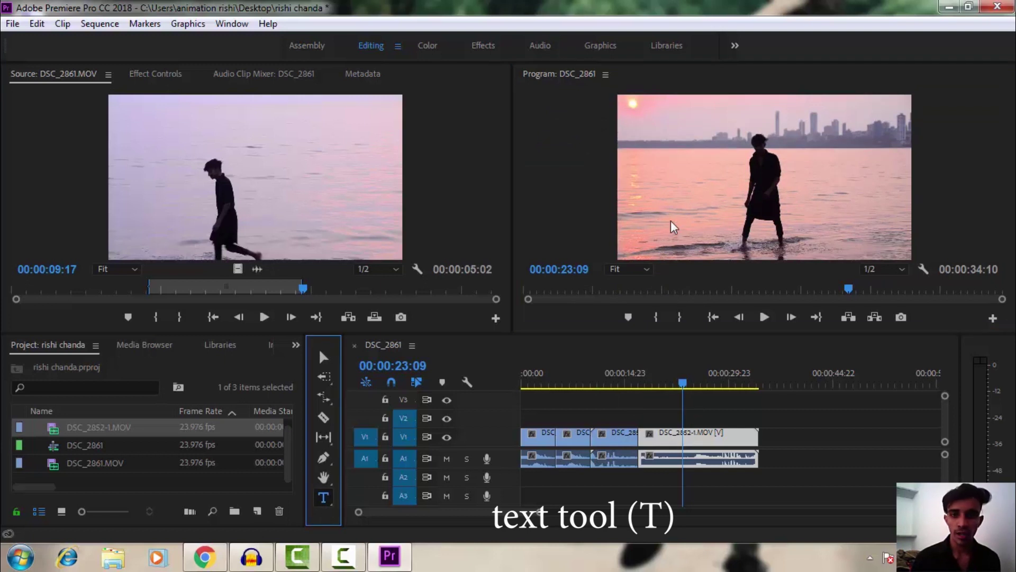
Step: Add an 'animation rishi' text title on the beach frame in the Program monitor
left_click(692, 157)
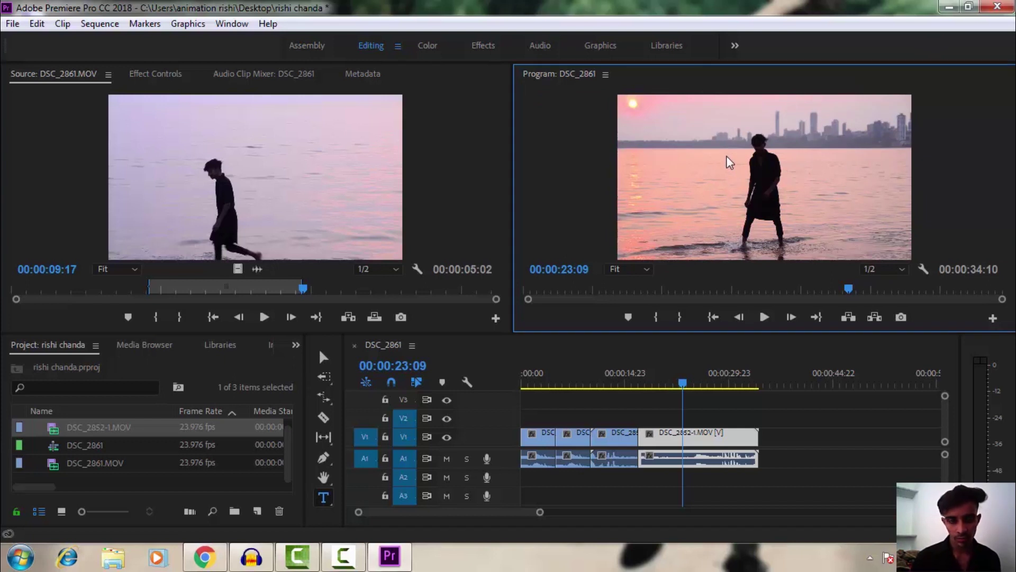
type("hi")
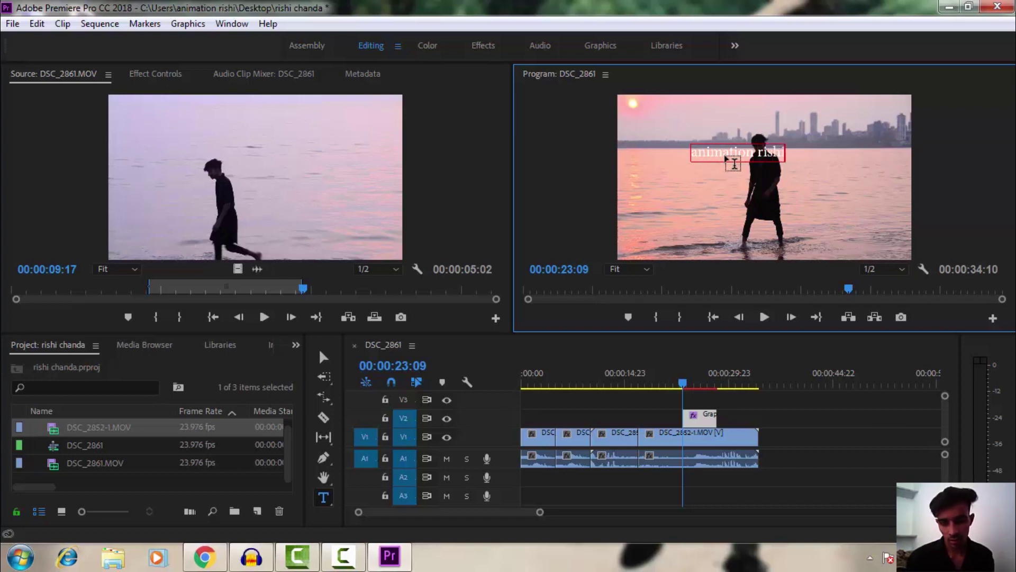
key("Return")
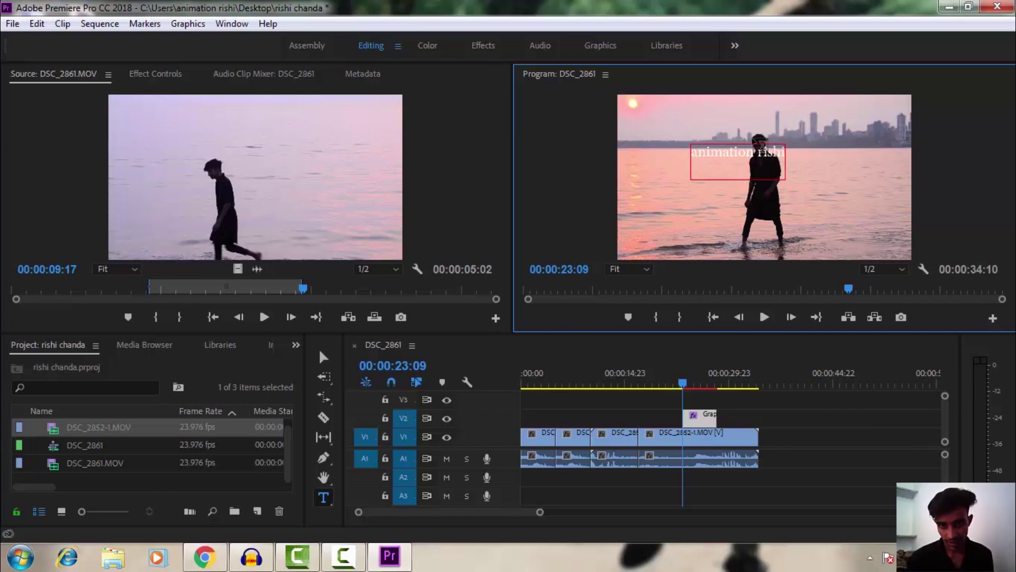
Step: Select the 'animation rishi' title clip on V2 and shorten its end
left_click(695, 422)
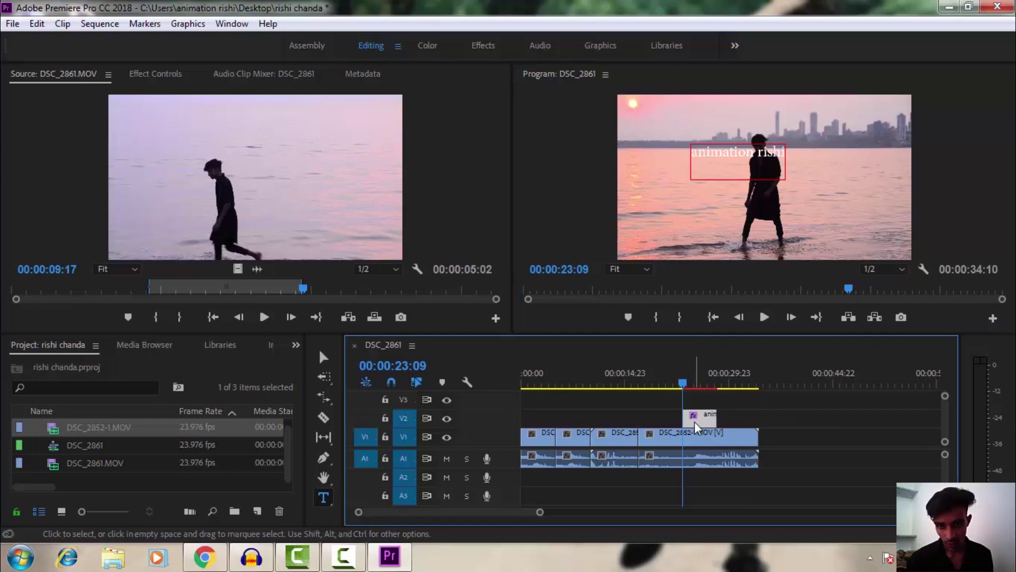
left_click_drag(705, 417, 714, 418)
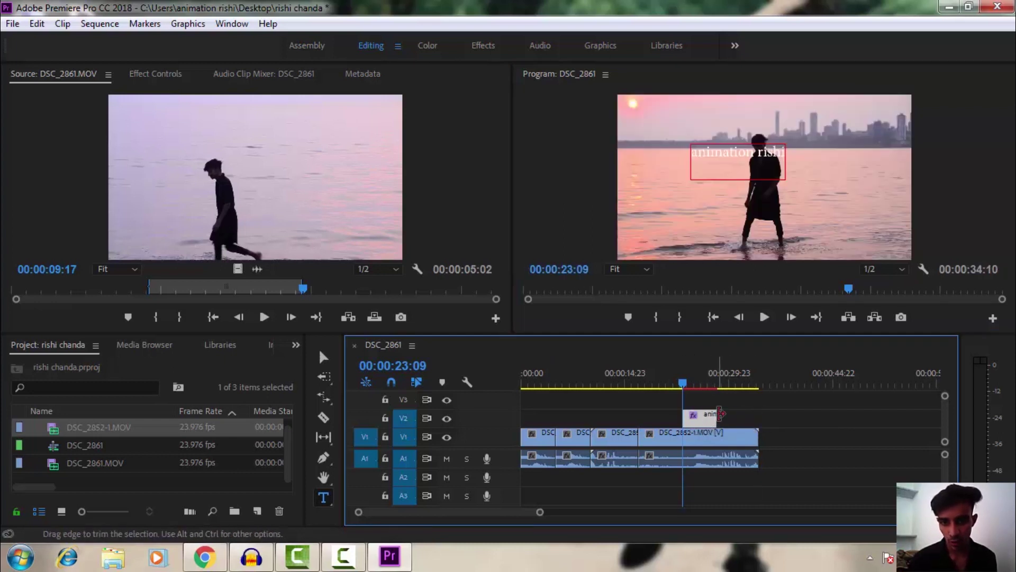
left_click(715, 418)
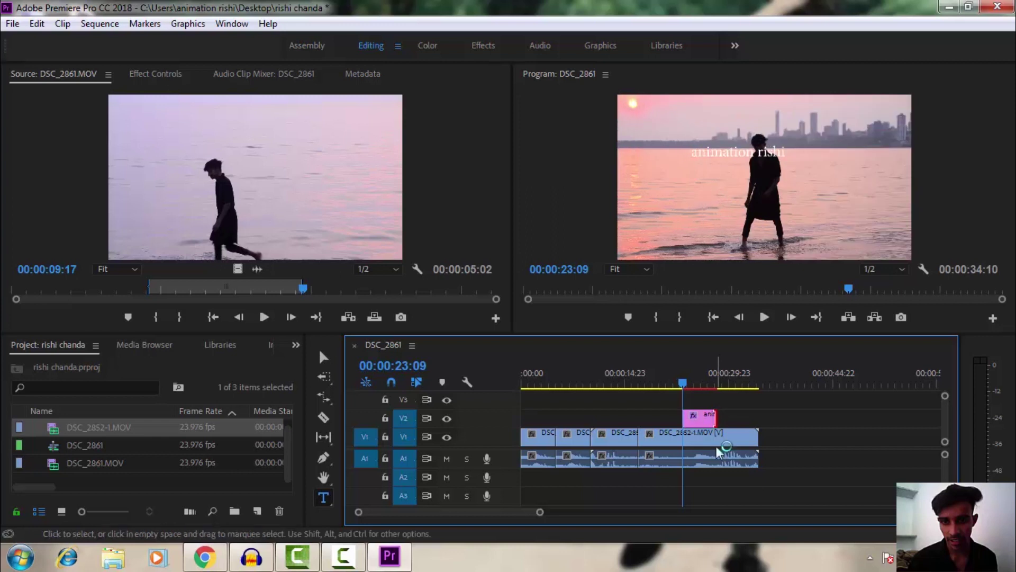
left_click_drag(715, 412, 700, 413)
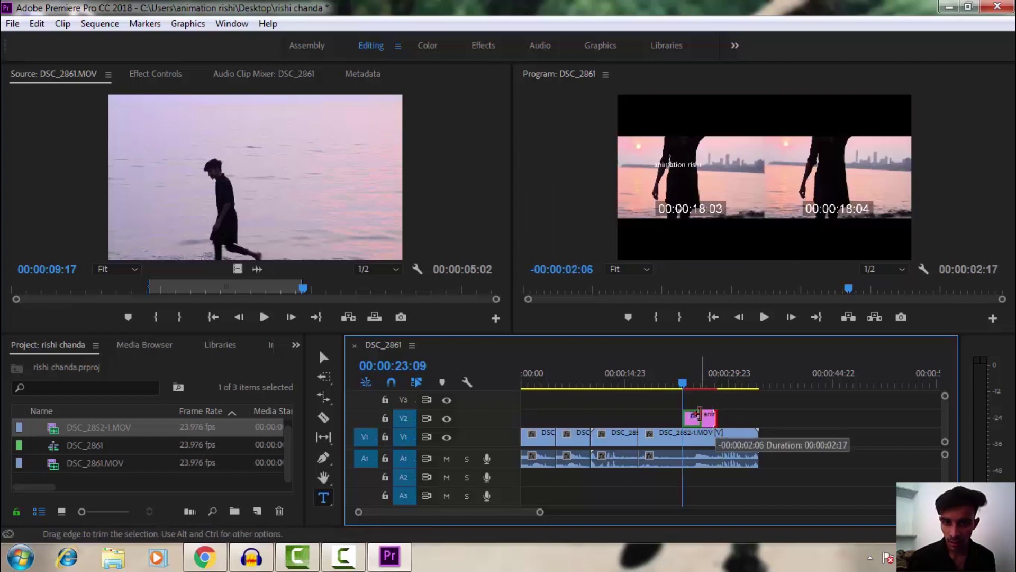
Step: Play and scrub the sequence around 00:00:23:09 to review the title
key("space")
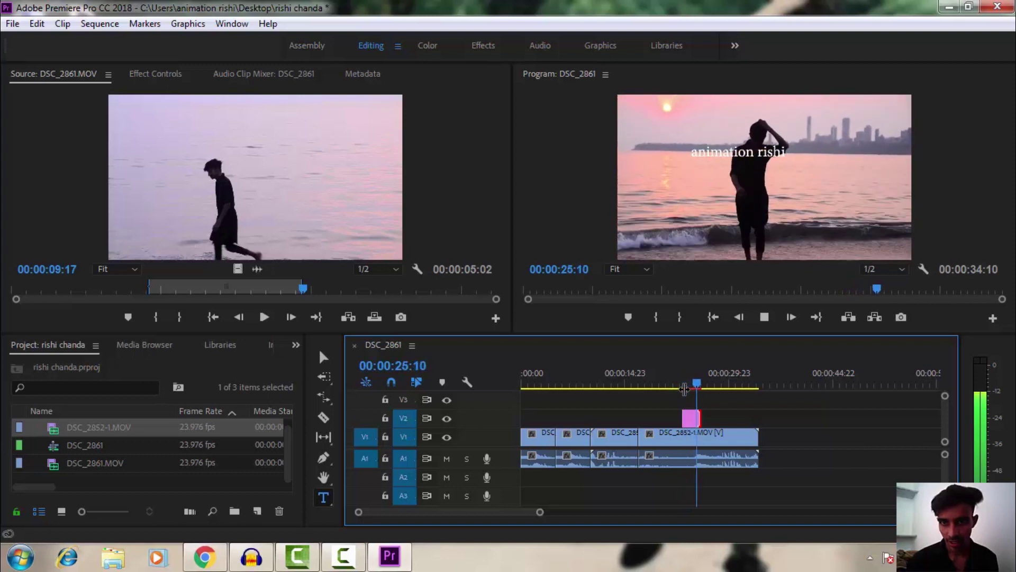
key("space")
left_click_drag(700, 381, 680, 381)
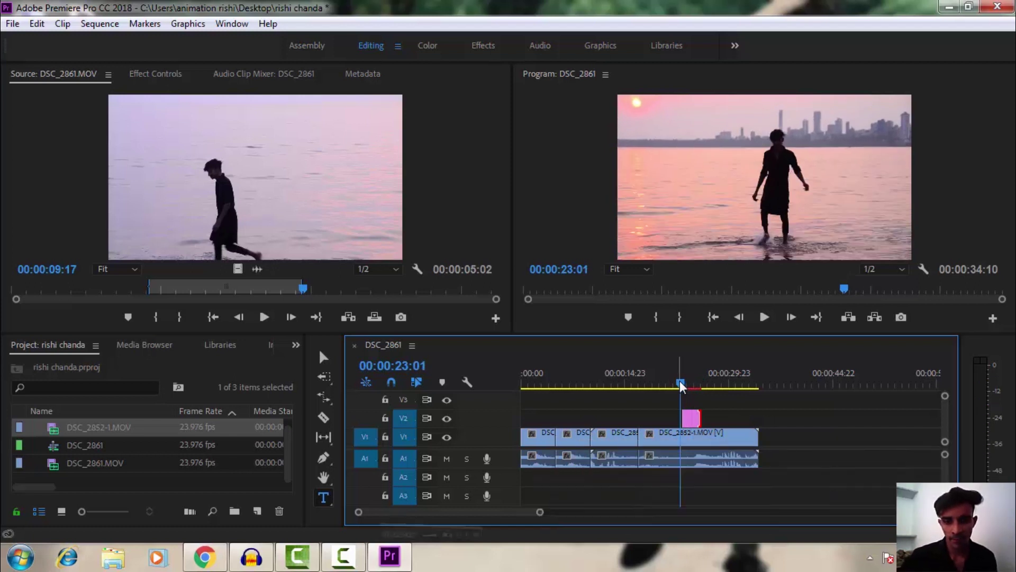
left_click_drag(682, 382, 640, 392)
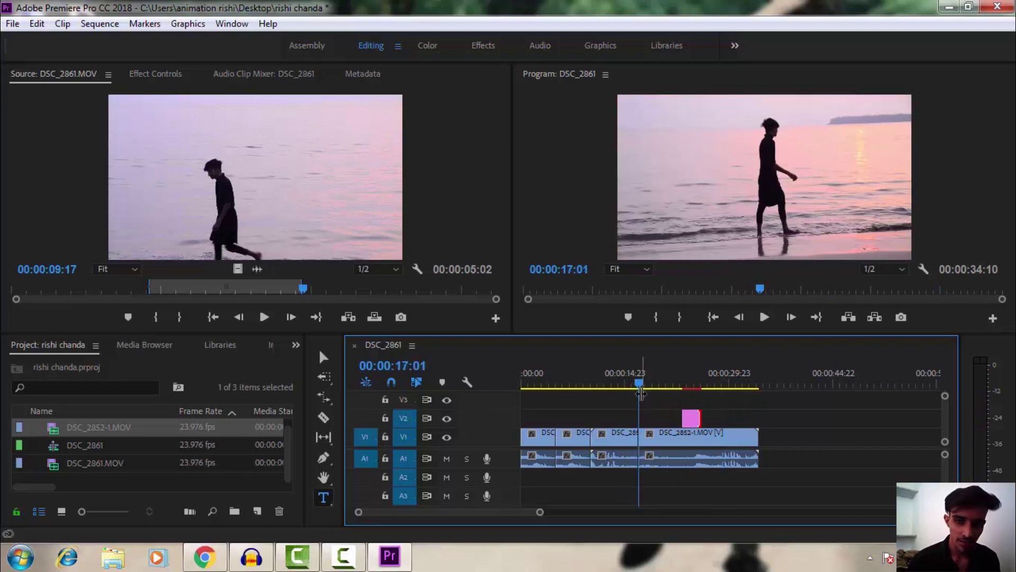
left_click_drag(640, 392, 519, 388)
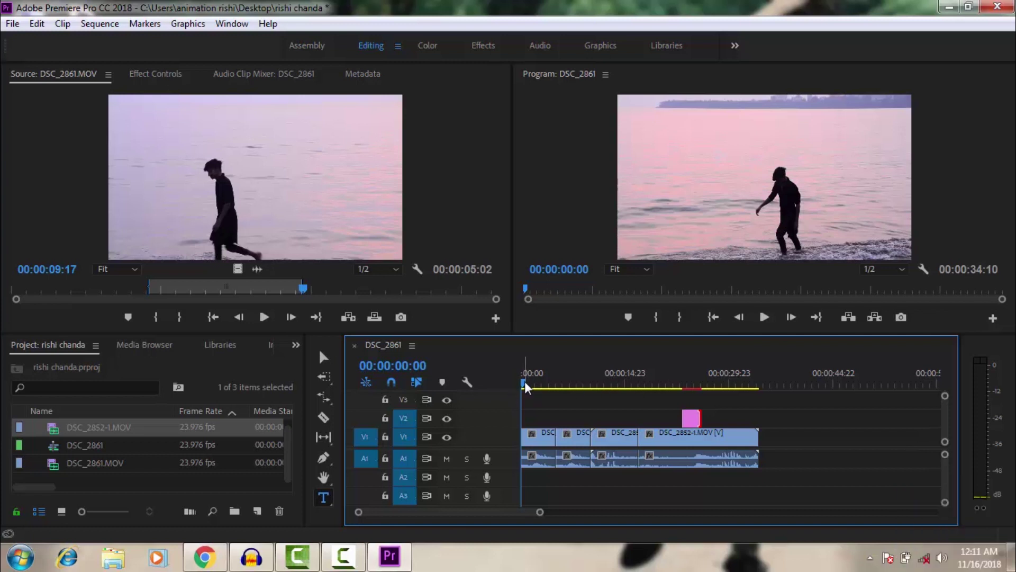
left_click_drag(523, 380, 729, 383)
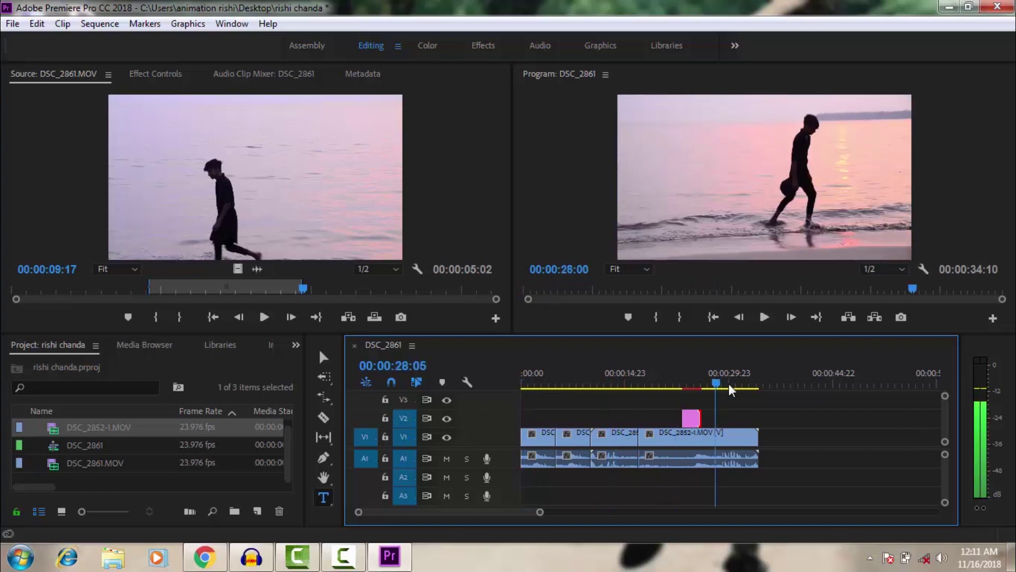